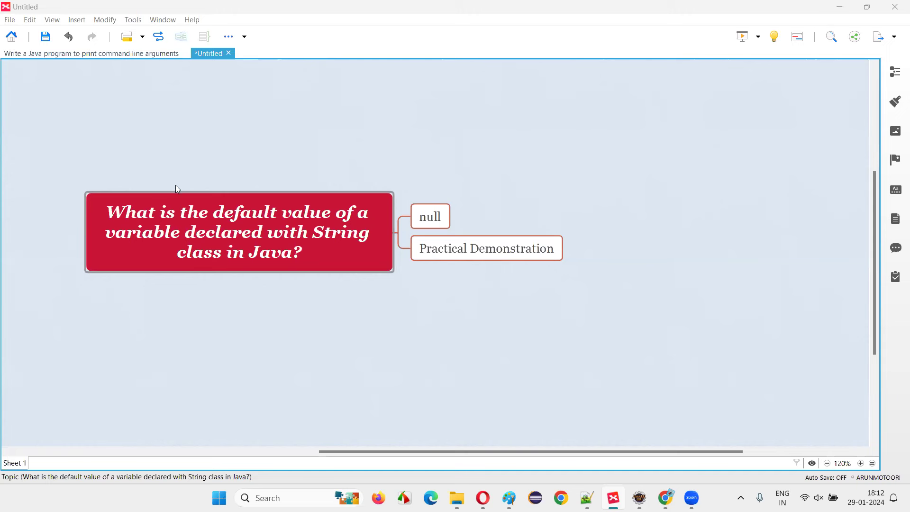
# - Walk through the XMind String default-value question, its 'null' answer and 'Practical Demonstration', then switch to Eclipse
pyautogui.click(206, 237)
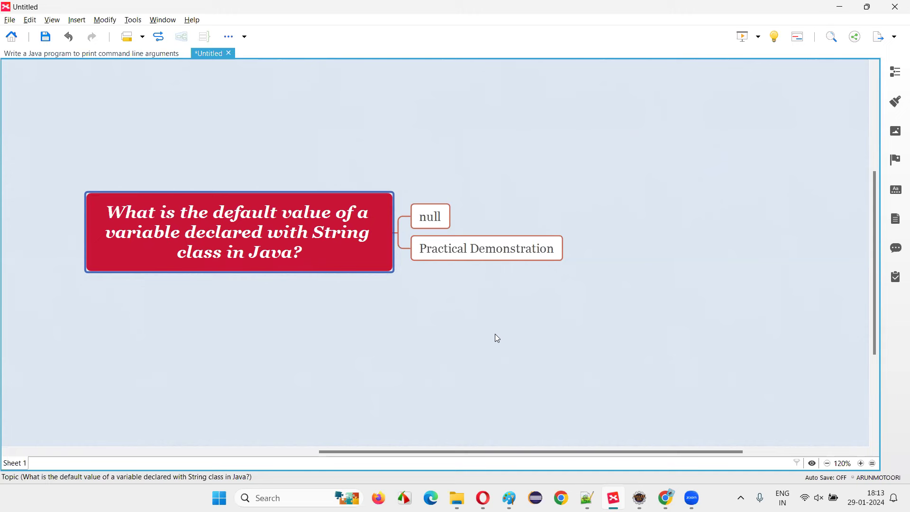
pyautogui.click(435, 222)
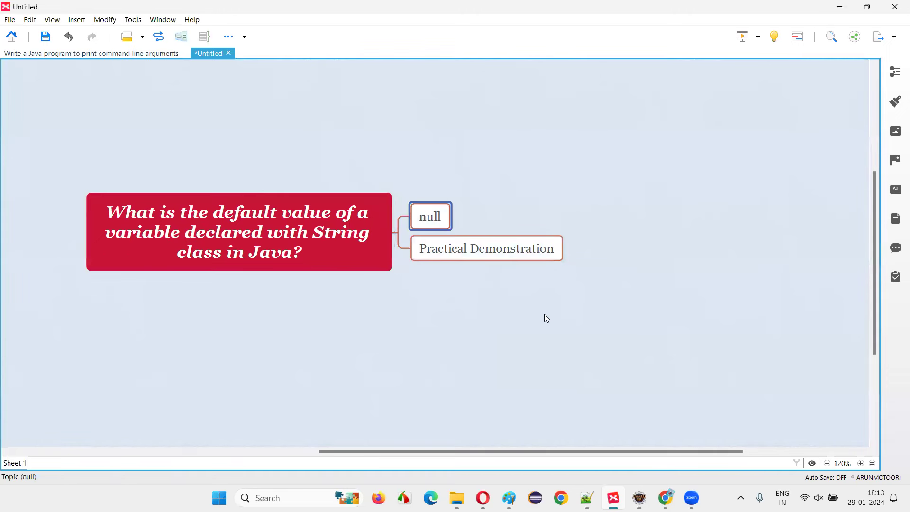
pyautogui.click(229, 266)
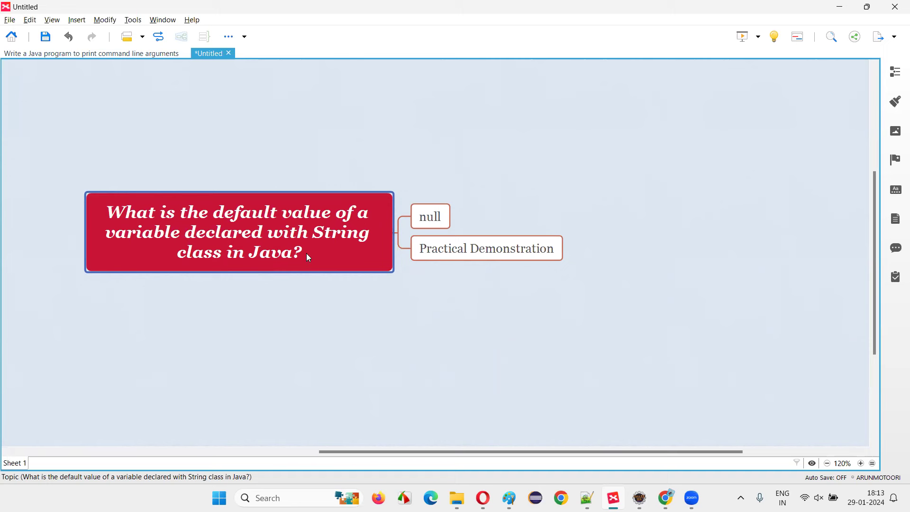
pyautogui.click(430, 228)
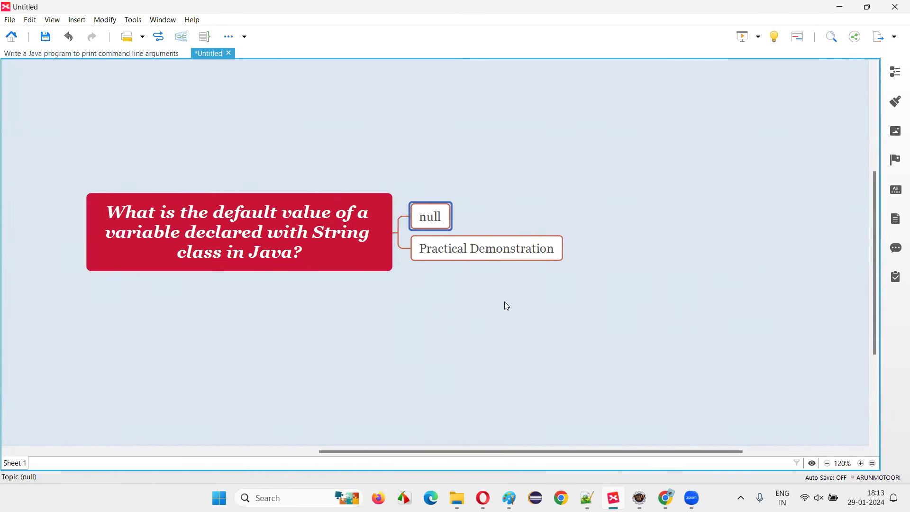
pyautogui.click(490, 255)
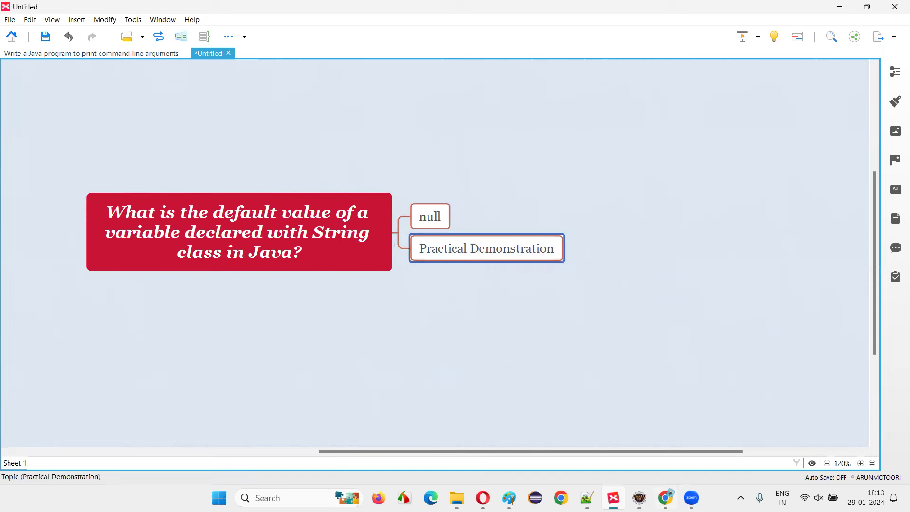
pyautogui.click(638, 497)
# - Create public class ClassJ with a main method stub in the vpack package
pyautogui.click(49, 223)
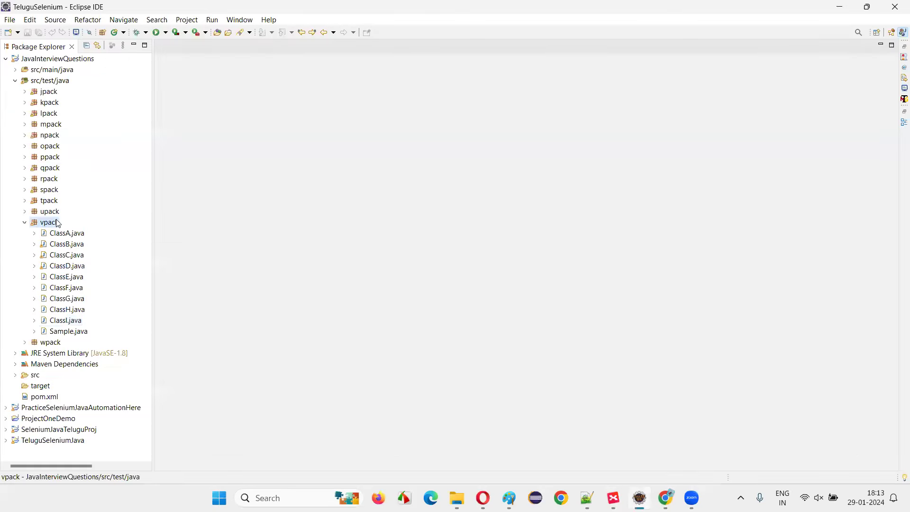
pyautogui.rightClick(57, 224)
pyautogui.click(307, 86)
pyautogui.write('Clas')
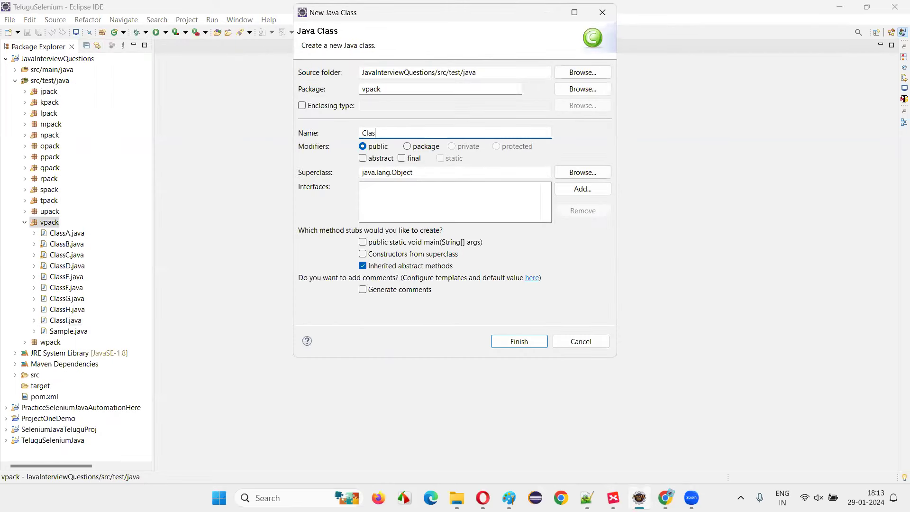
pyautogui.write('sJ')
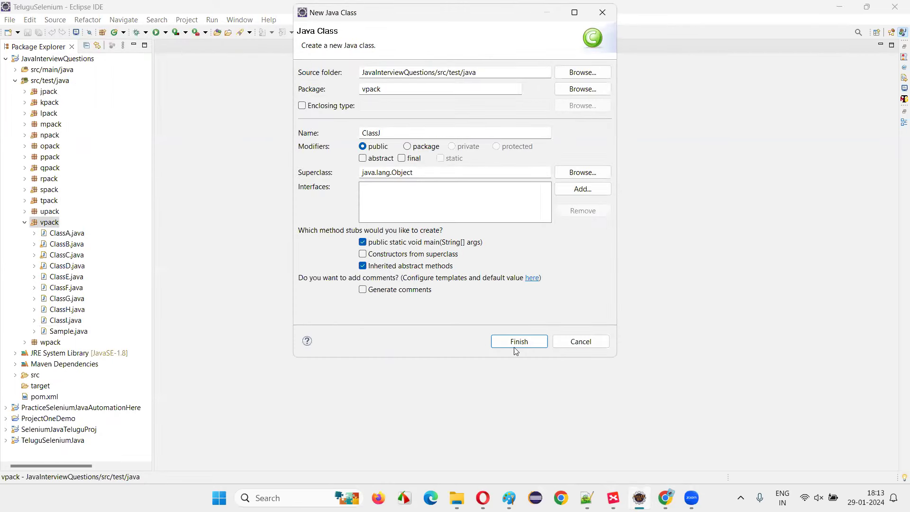
pyautogui.click(517, 343)
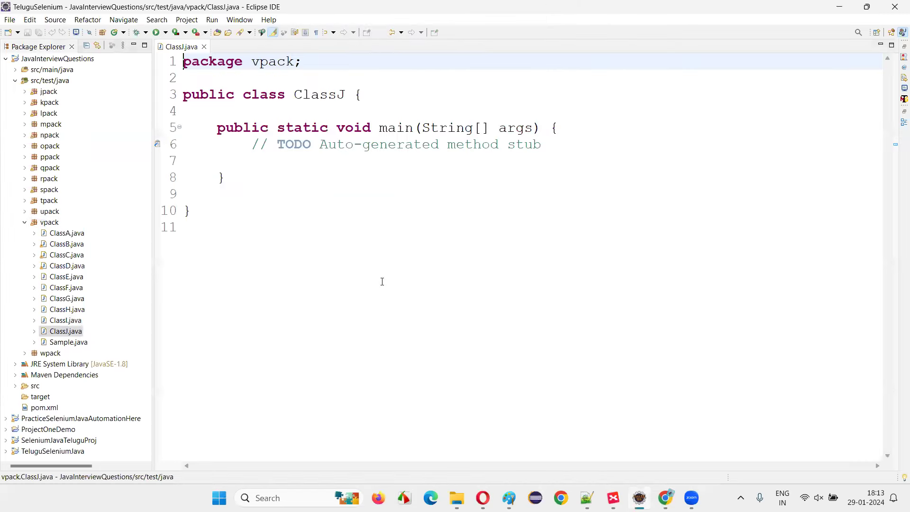
# - Replace the TODO comment and declare the field static String a; in ClassJ
pyautogui.moveTo(251, 145); pyautogui.dragTo(551, 150)
pyautogui.press('BackSpace')
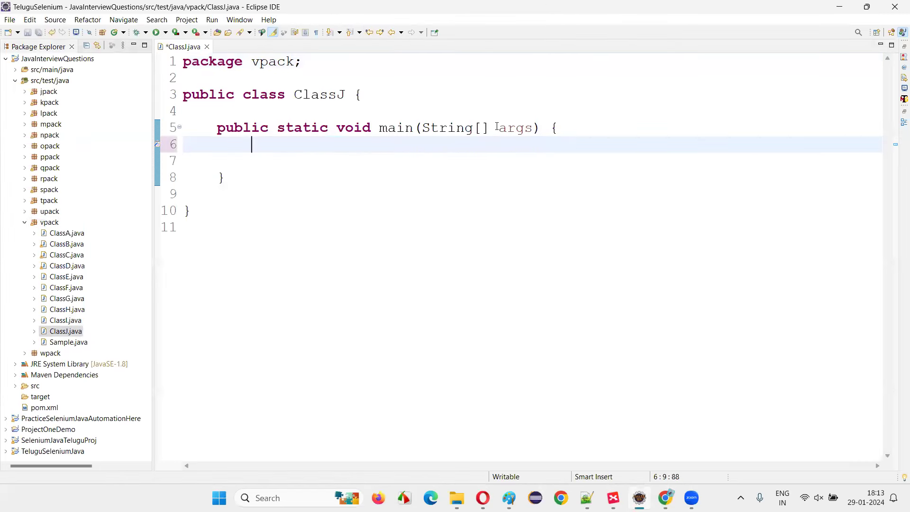
pyautogui.click(404, 95)
pyautogui.press('Return')
pyautogui.press('Return')
pyautogui.write('static ')
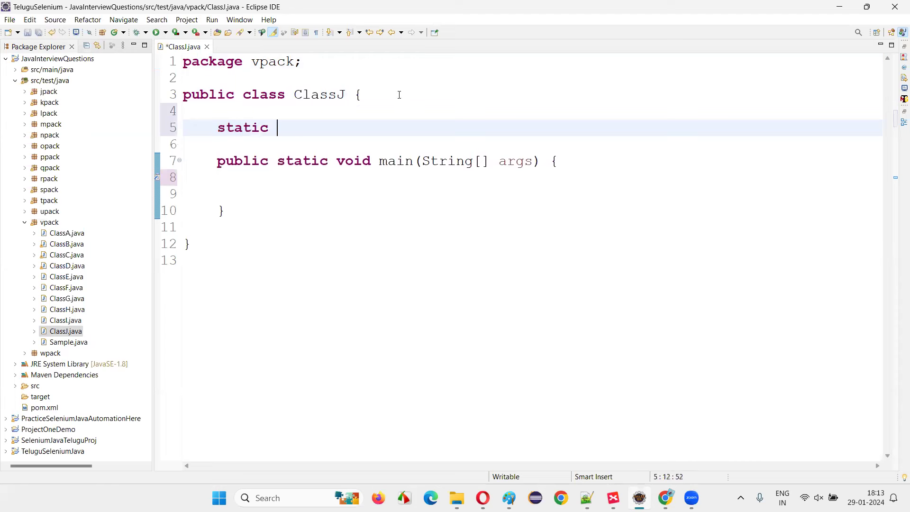
pyautogui.write('String a;')
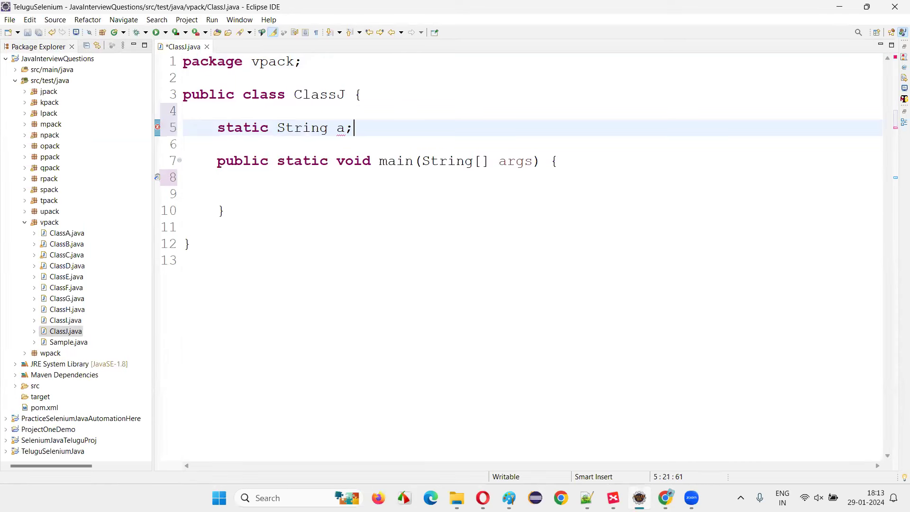
pyautogui.doubleClick(345, 127)
pyautogui.hotkey('shift', 'Right')
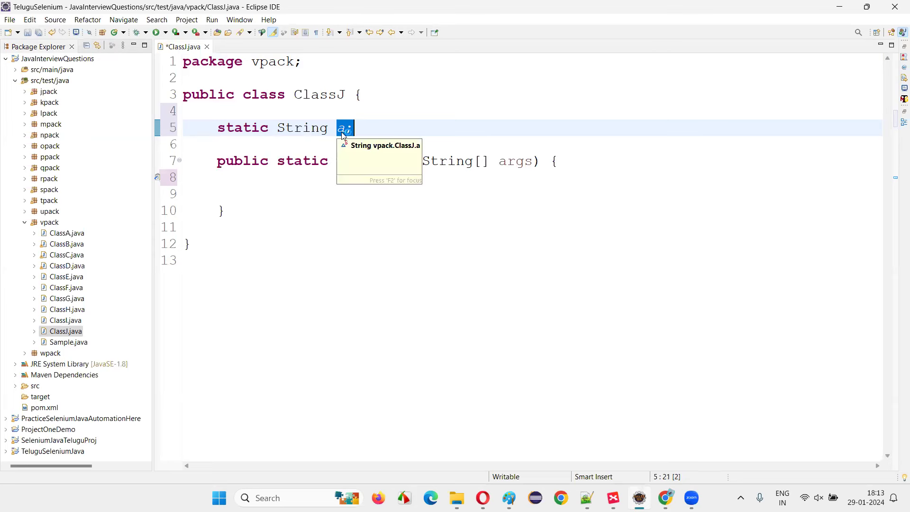
pyautogui.doubleClick(305, 128)
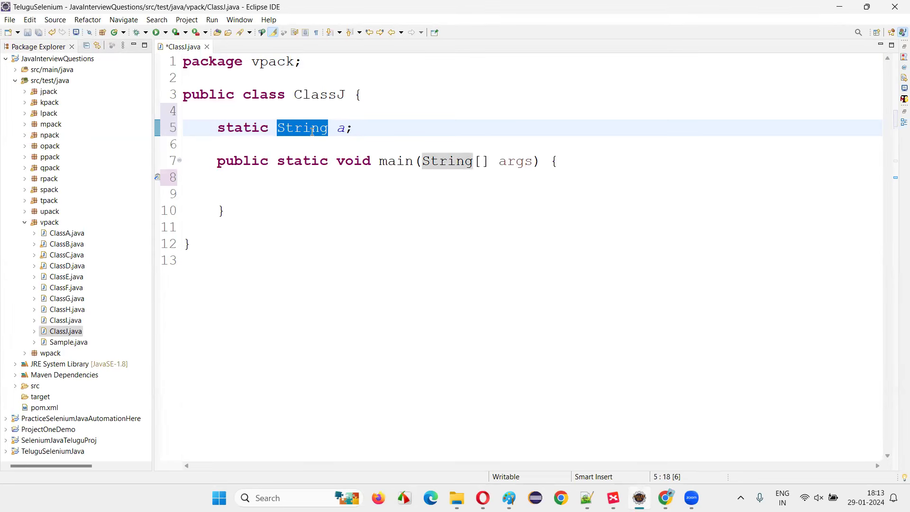
pyautogui.moveTo(217, 128); pyautogui.dragTo(360, 135)
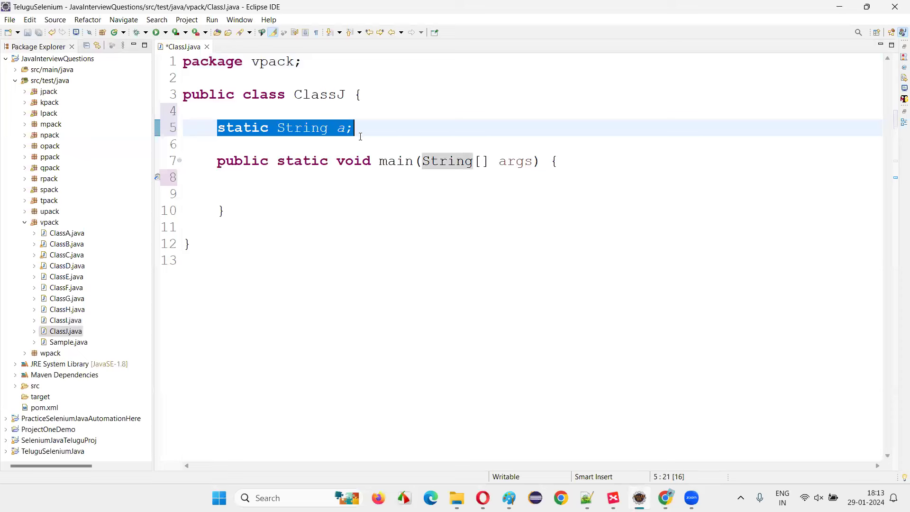
# - Add a System.out.println statement inside main using the sysout shortcut
pyautogui.click(290, 183)
pyautogui.press('Return')
pyautogui.write('Sysout')
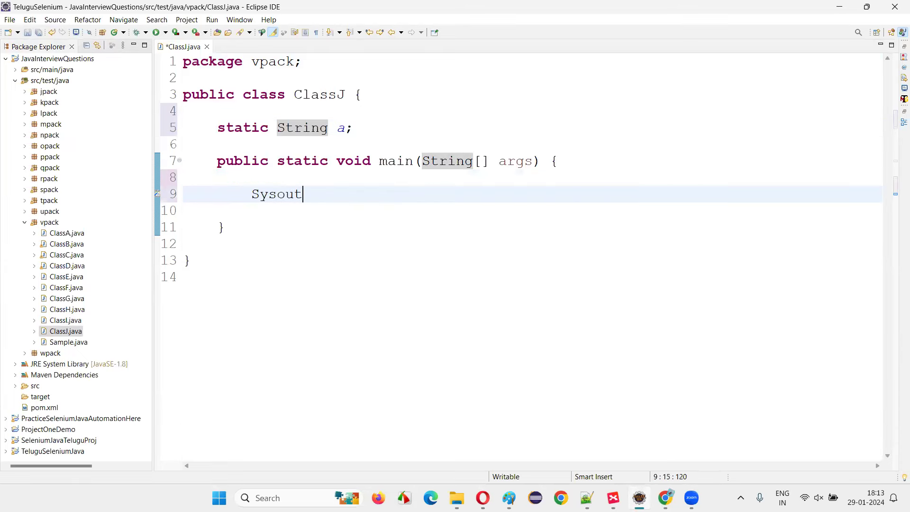
pyautogui.hotkey('ctrl', 'space')
pyautogui.write('a')
pyautogui.click(451, 276)
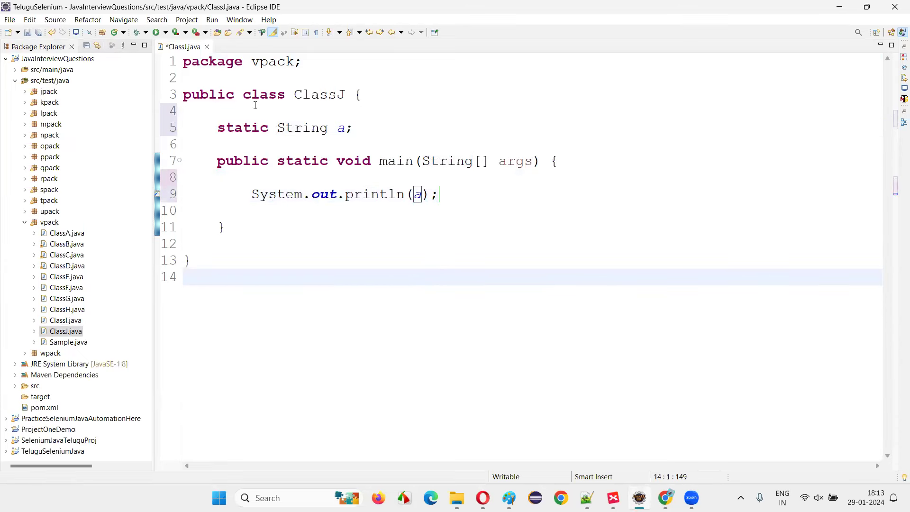
pyautogui.moveTo(208, 98); pyautogui.dragTo(477, 310)
pyautogui.click(479, 314)
# - Highlight the static String a declaration and the println(a) call that prints it
pyautogui.moveTo(204, 129); pyautogui.dragTo(356, 129)
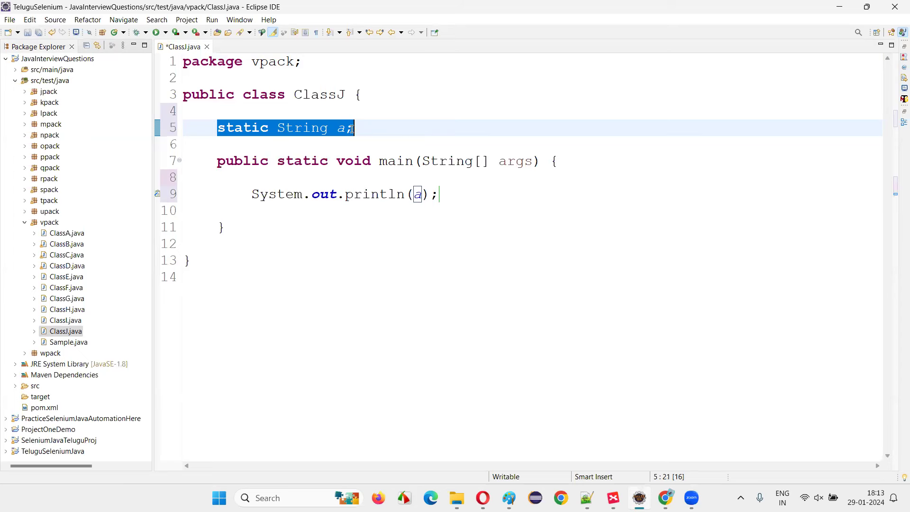
pyautogui.doubleClick(306, 131)
pyautogui.click(490, 245)
pyautogui.moveTo(353, 128); pyautogui.dragTo(277, 128)
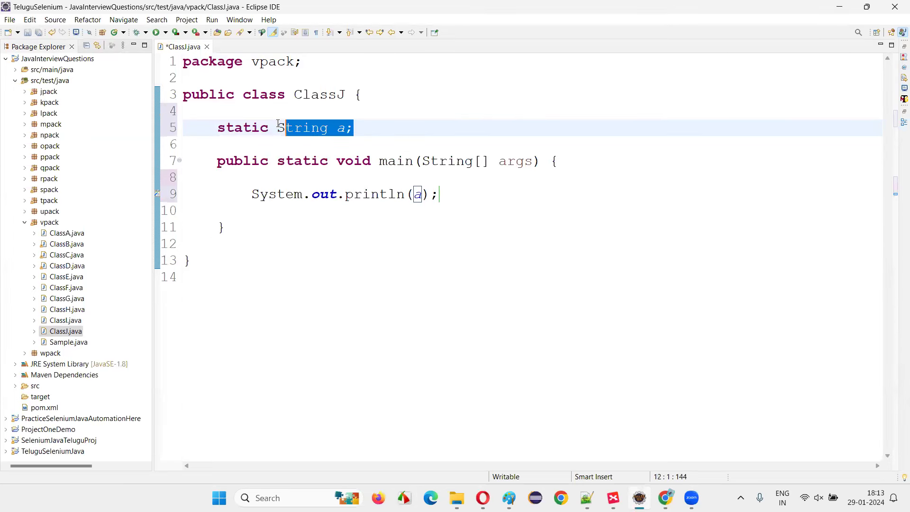
pyautogui.click(579, 211)
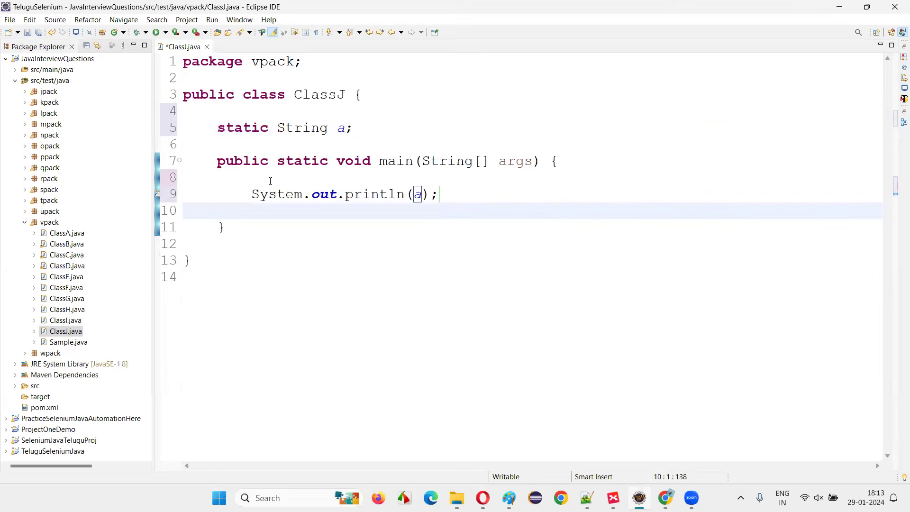
pyautogui.moveTo(251, 195); pyautogui.dragTo(459, 194)
pyautogui.click(459, 194)
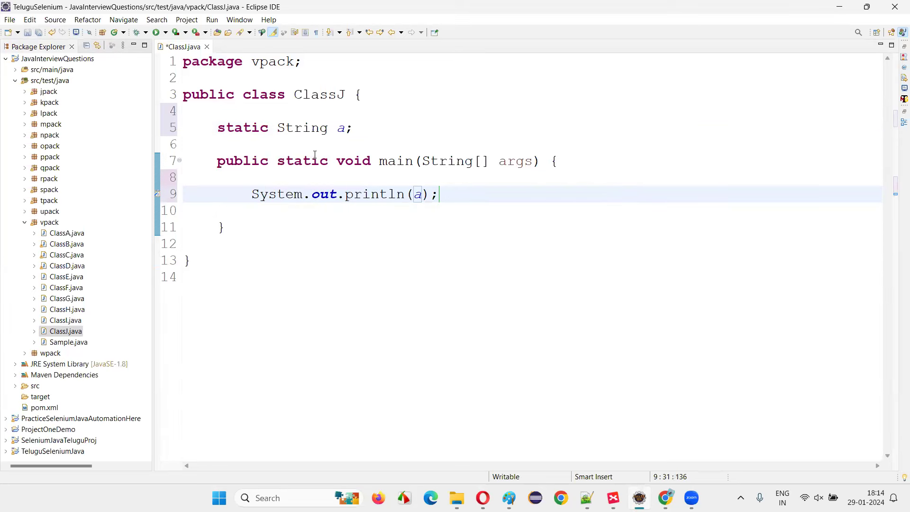
pyautogui.click(300, 132)
pyautogui.doubleClick(303, 130)
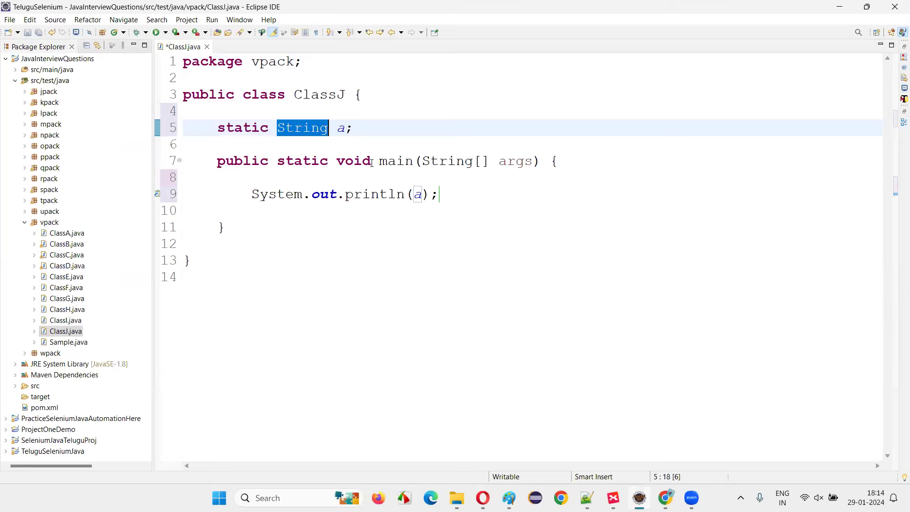
pyautogui.doubleClick(342, 127)
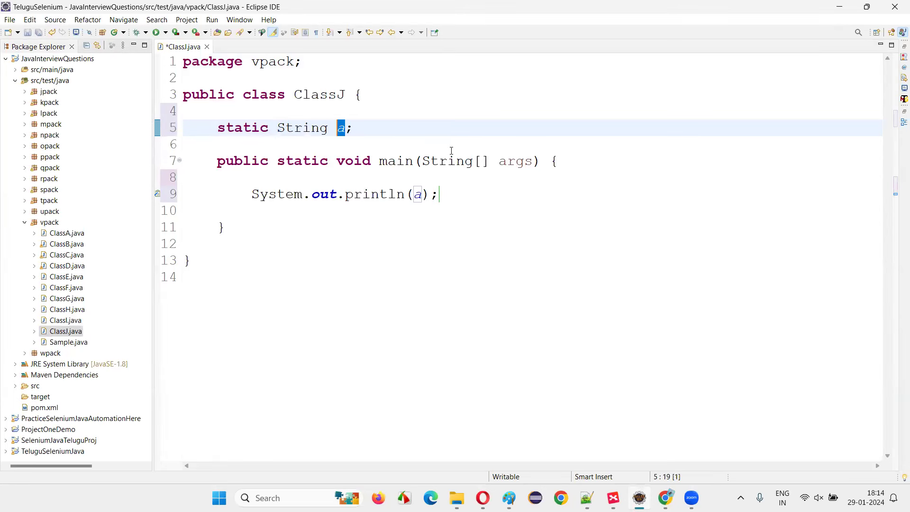
pyautogui.tripleClick(312, 196)
pyautogui.click(479, 196)
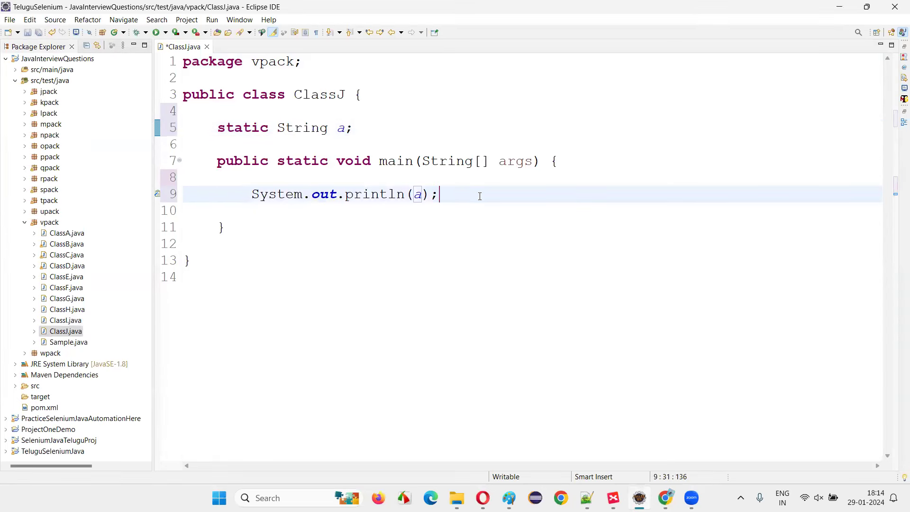
pyautogui.doubleClick(418, 195)
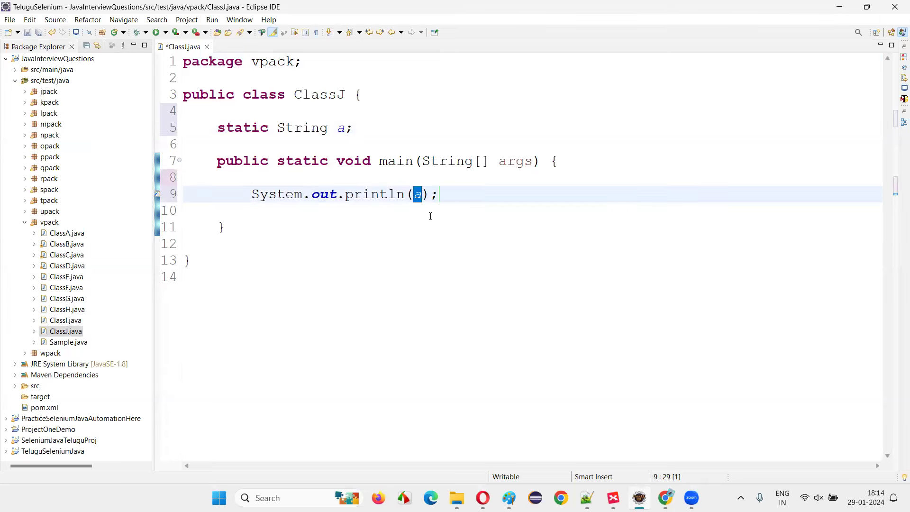
# - Run ClassJ as a Java application and confirm the console prints null
pyautogui.rightClick(504, 208)
pyautogui.moveTo(534, 355)
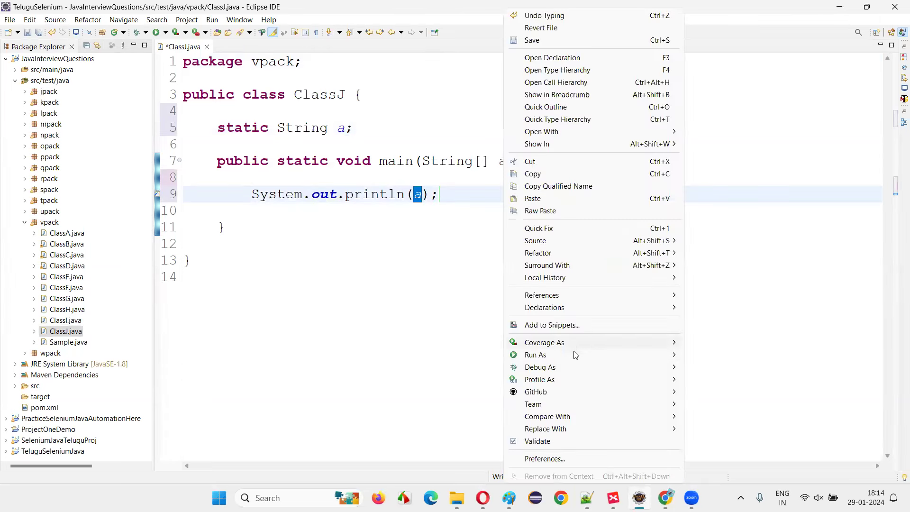
pyautogui.click(717, 355)
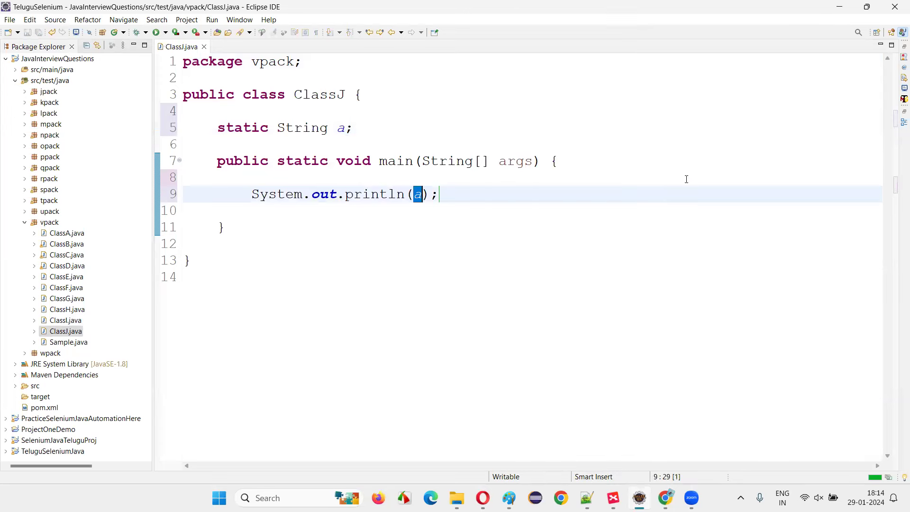
pyautogui.doubleClick(611, 83)
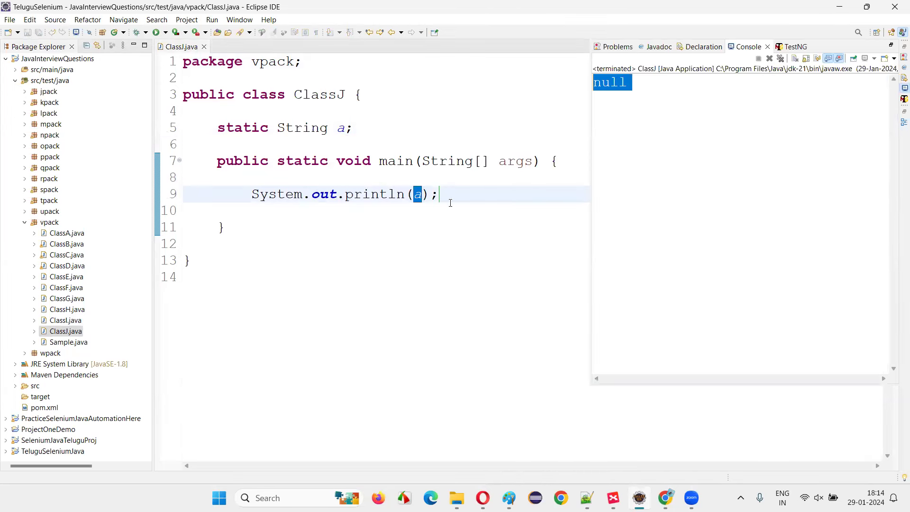
pyautogui.click(454, 244)
pyautogui.moveTo(279, 127); pyautogui.dragTo(374, 121)
pyautogui.click(383, 124)
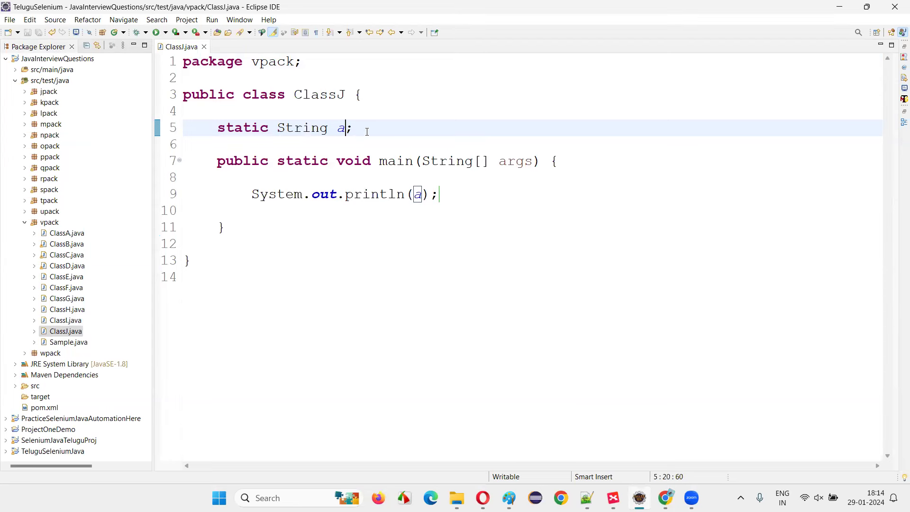
pyautogui.write('= new Stgrin')
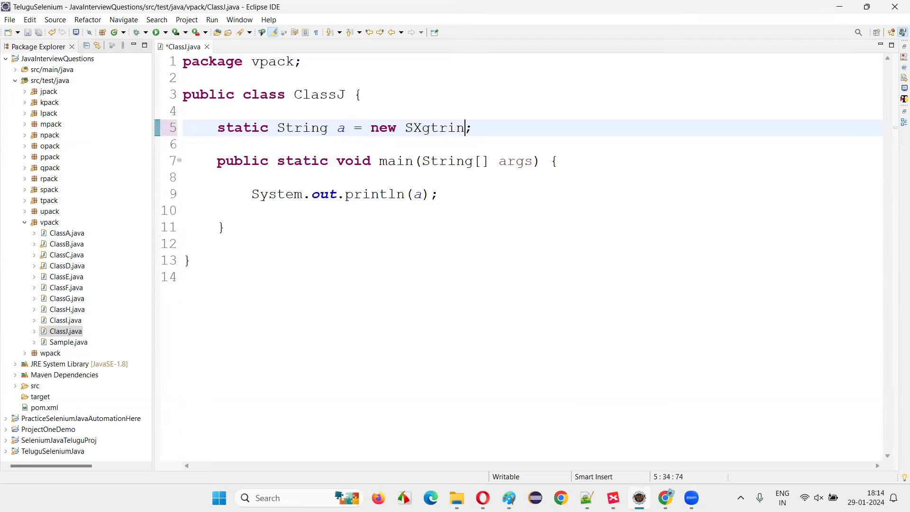
# - Initialize static field a to new String("Arun Motoori") on line 5
pyautogui.press('BackSpace')
pyautogui.press('BackSpace')
pyautogui.press('BackSpace')
pyautogui.press('BackSpace')
pyautogui.press('BackSpace')
pyautogui.write('tring')
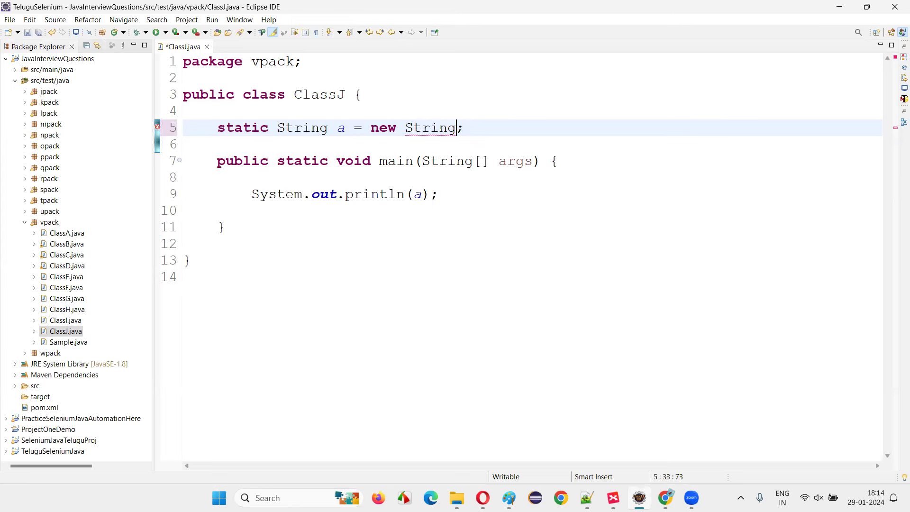
pyautogui.write('("Arun Motoor')
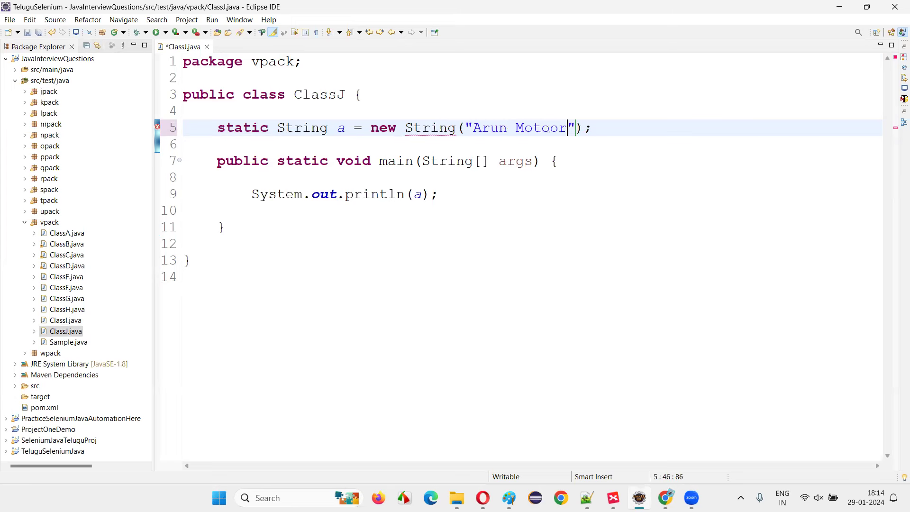
pyautogui.write('i')
pyautogui.click(550, 260)
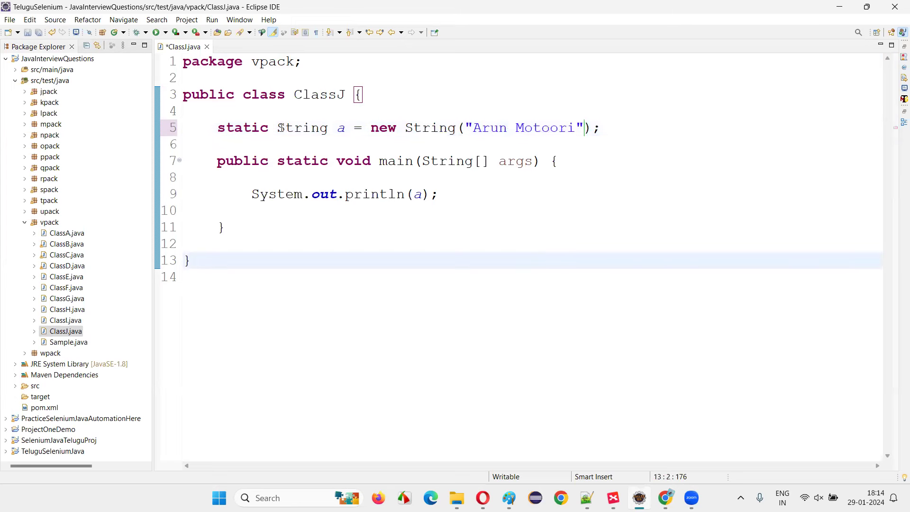
pyautogui.moveTo(276, 128)
pyautogui.mouseDown()
pyautogui.moveTo(650, 119)
pyautogui.moveTo(601, 128)
pyautogui.mouseUp()
pyautogui.press('Down')
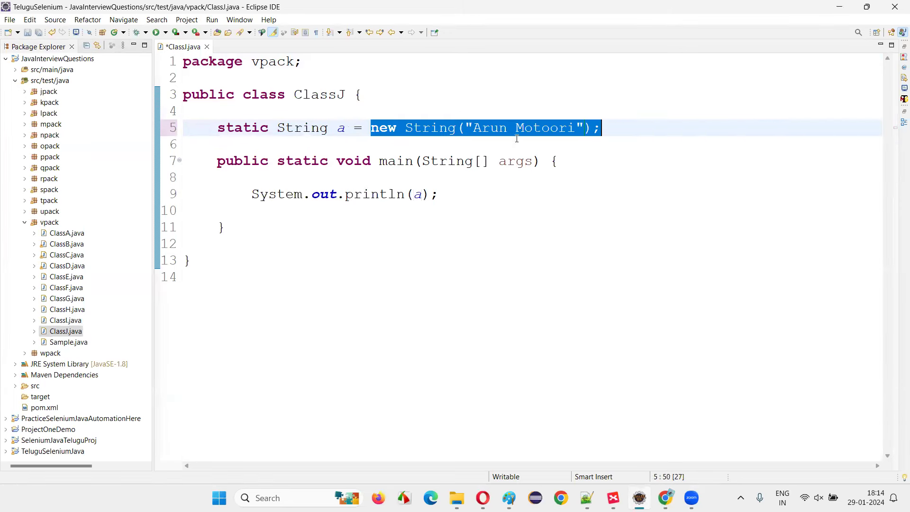
pyautogui.doubleClick(342, 128)
# - Rerun ClassJ and highlight 'Arun Motoori' printed in the console
pyautogui.click(495, 197)
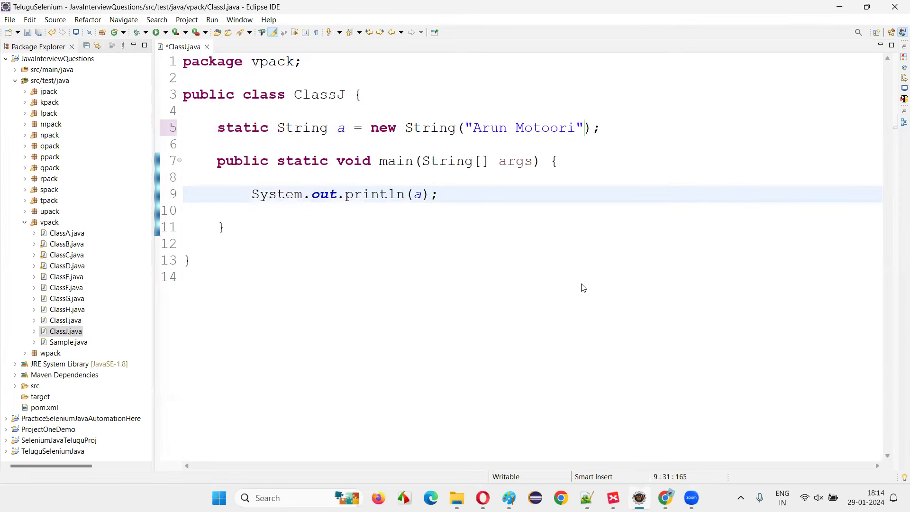
pyautogui.rightClick(567, 358)
pyautogui.click(739, 353)
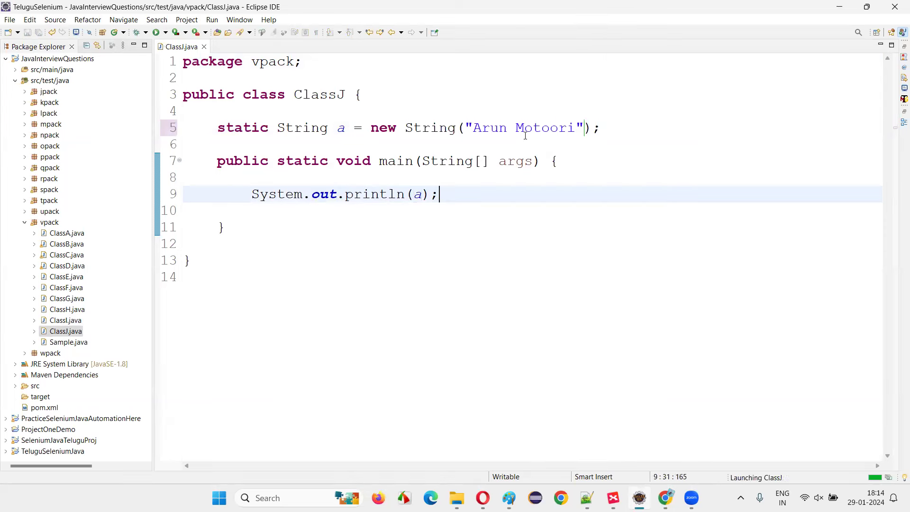
pyautogui.moveTo(695, 84); pyautogui.dragTo(522, 51)
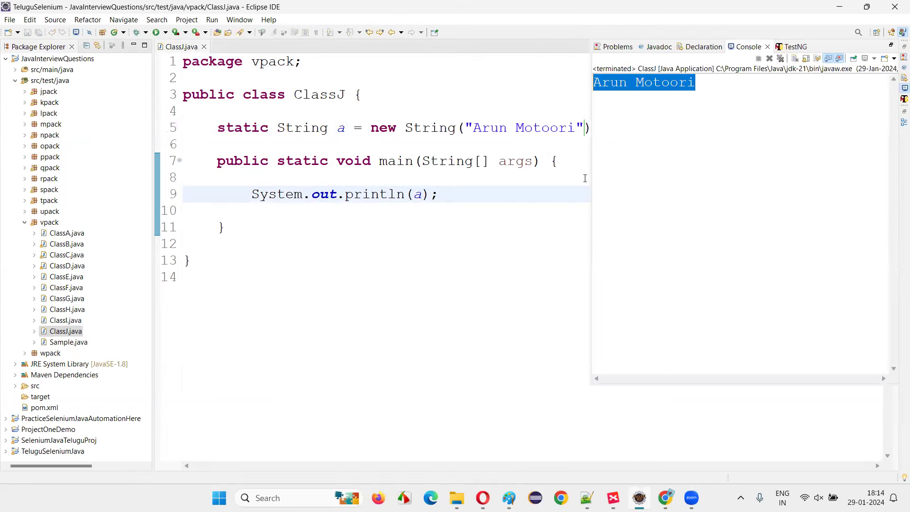
pyautogui.click(482, 224)
pyautogui.hotkey('ctrl', 'm')
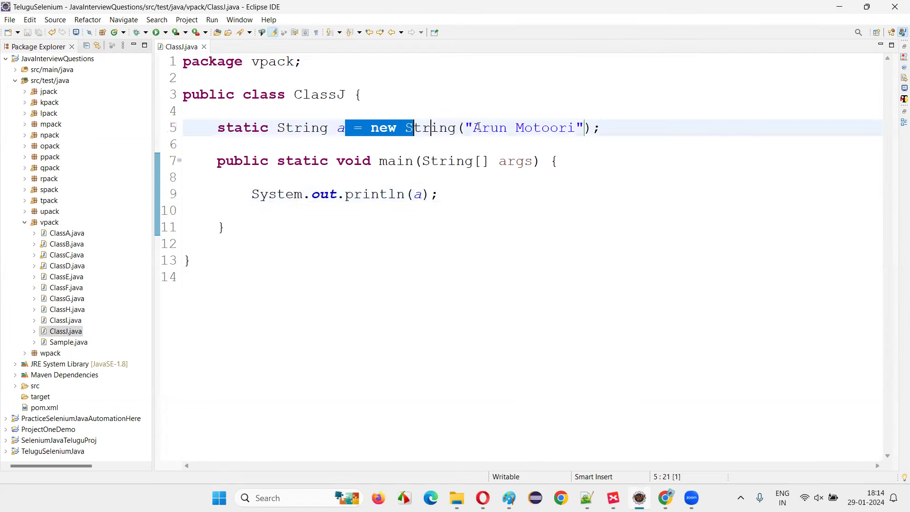
pyautogui.moveTo(345, 128); pyautogui.dragTo(597, 128)
pyautogui.press('Delete')
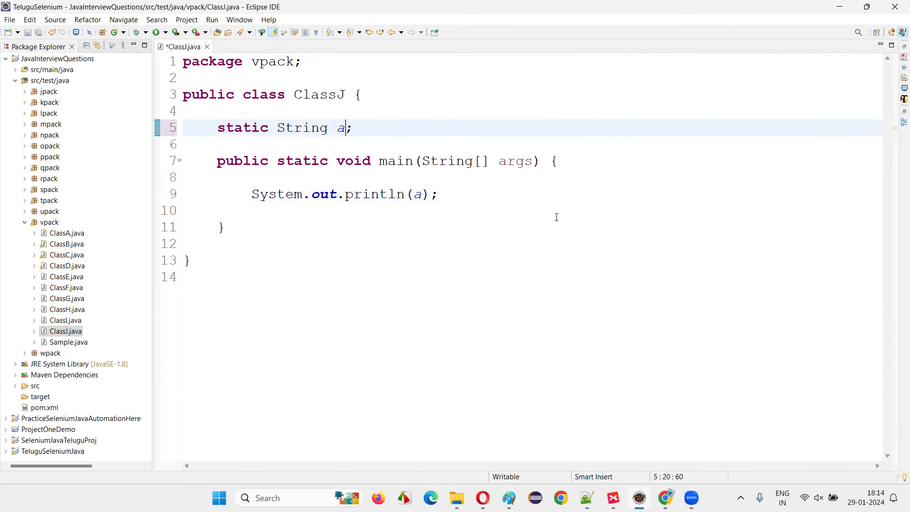
pyautogui.click(555, 244)
pyautogui.doubleClick(302, 128)
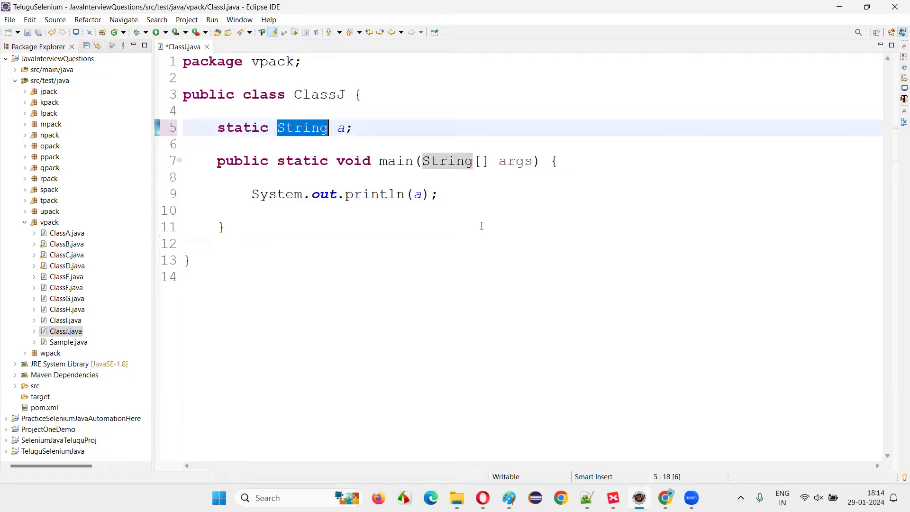
pyautogui.moveTo(217, 128); pyautogui.dragTo(414, 120)
pyautogui.click(414, 121)
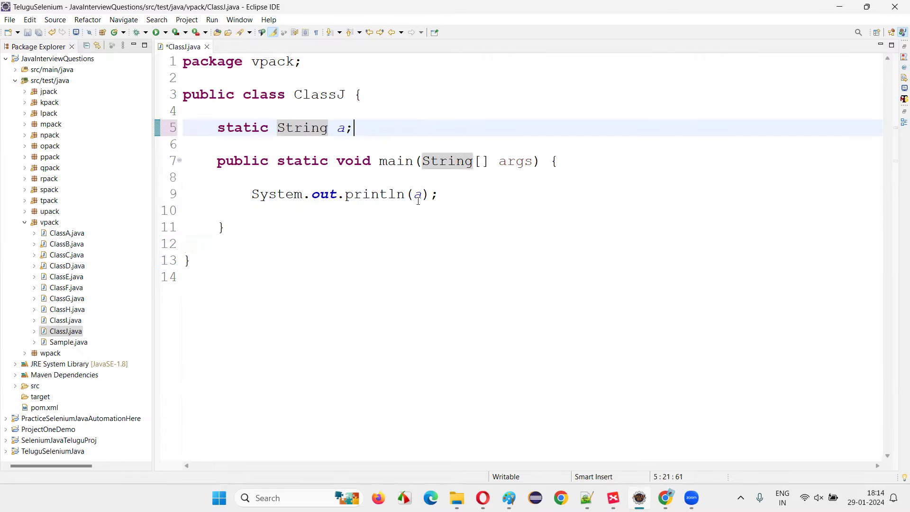
pyautogui.moveTo(414, 194); pyautogui.dragTo(440, 192)
pyautogui.click(440, 193)
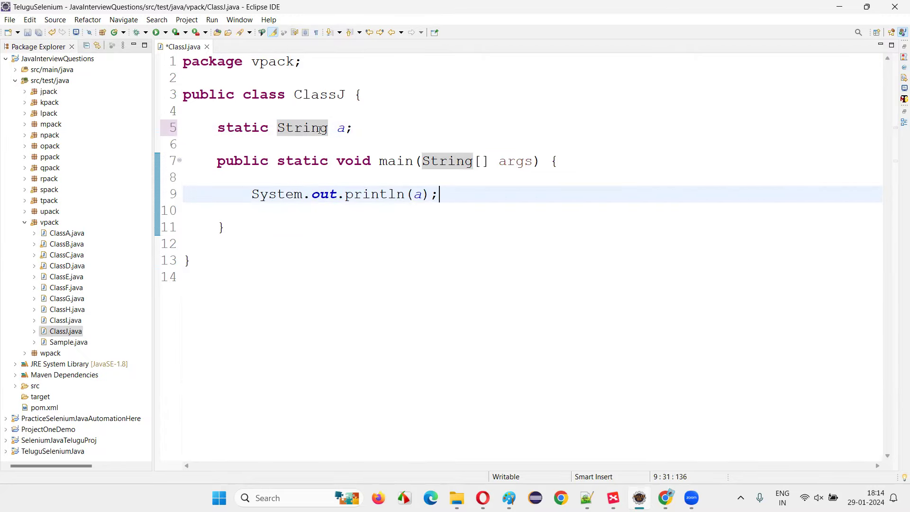
pyautogui.moveTo(277, 128); pyautogui.dragTo(378, 126)
pyautogui.click(483, 229)
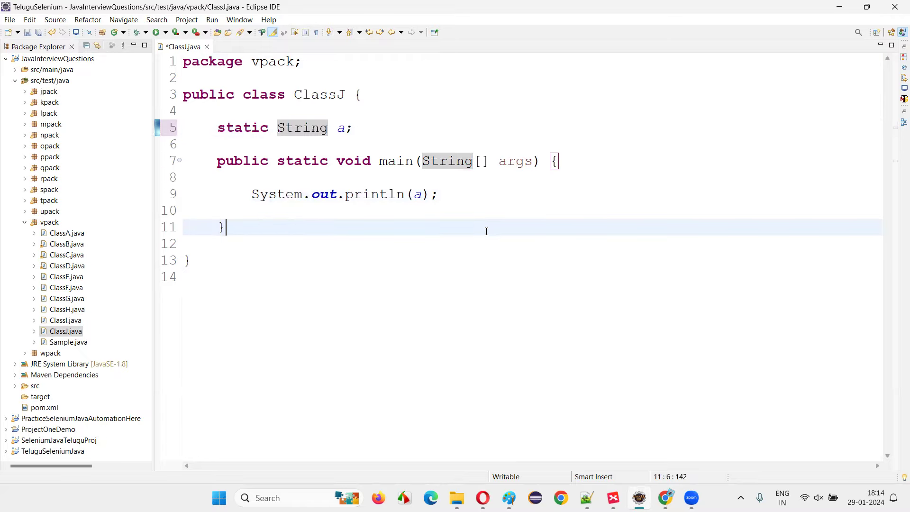
pyautogui.rightClick(473, 222)
pyautogui.click(707, 354)
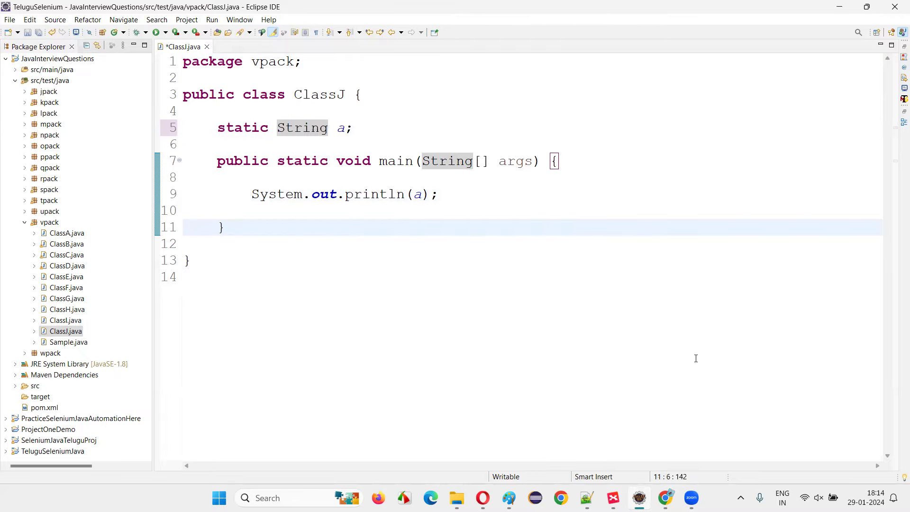
pyautogui.moveTo(721, 79); pyautogui.dragTo(511, 63)
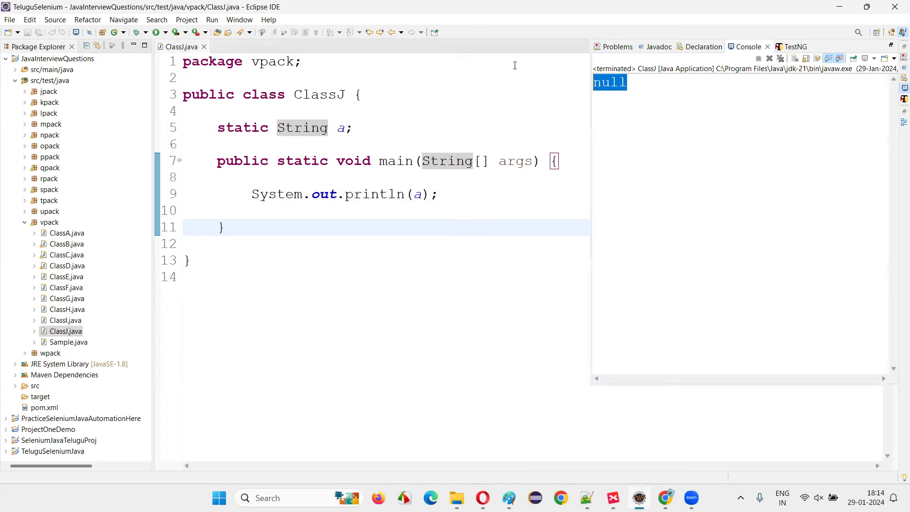
pyautogui.click(504, 258)
pyautogui.click(287, 126)
pyautogui.doubleClick(287, 127)
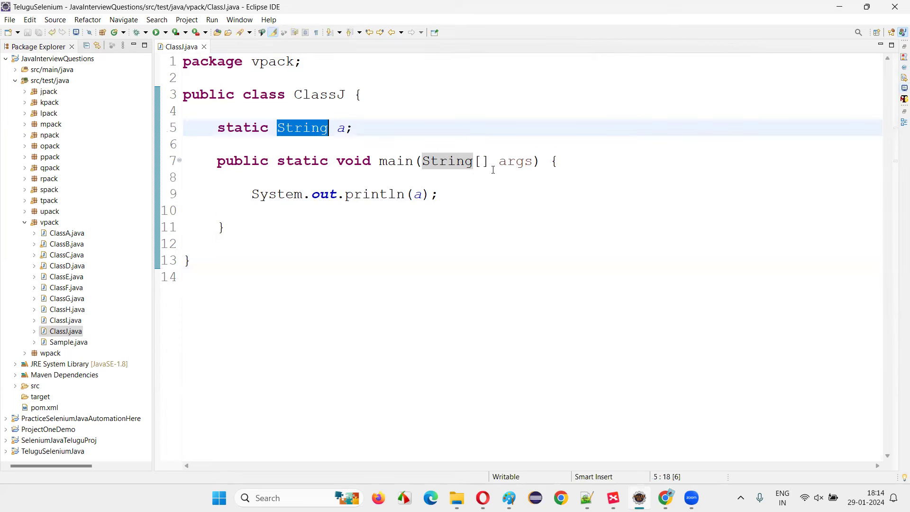
pyautogui.click(555, 267)
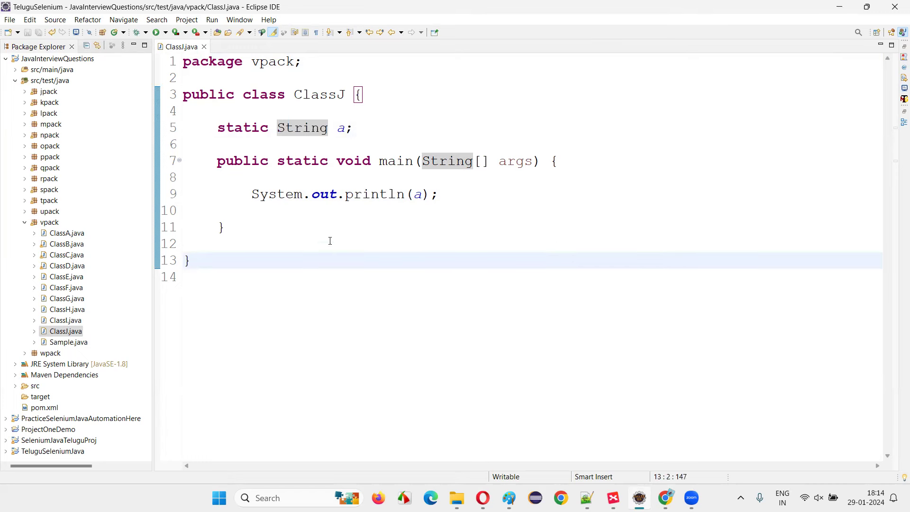
pyautogui.moveTo(246, 193); pyautogui.dragTo(509, 189)
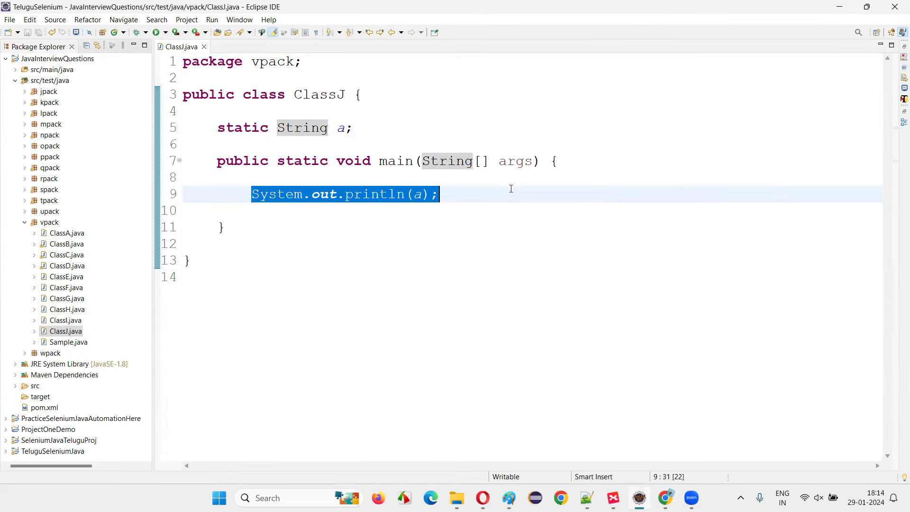
pyautogui.click(540, 249)
# - Comment out the static field and declare a local String a; inside main
pyautogui.click(217, 128)
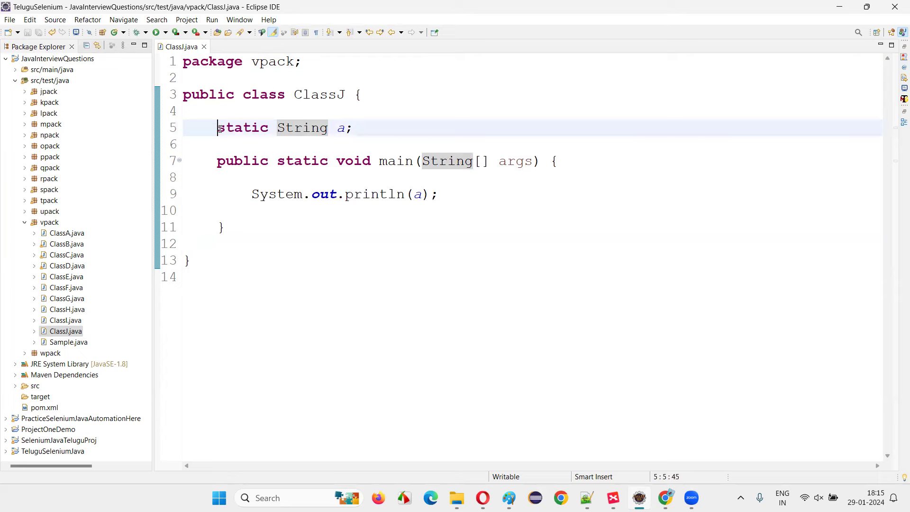
pyautogui.write('//')
pyautogui.click(595, 168)
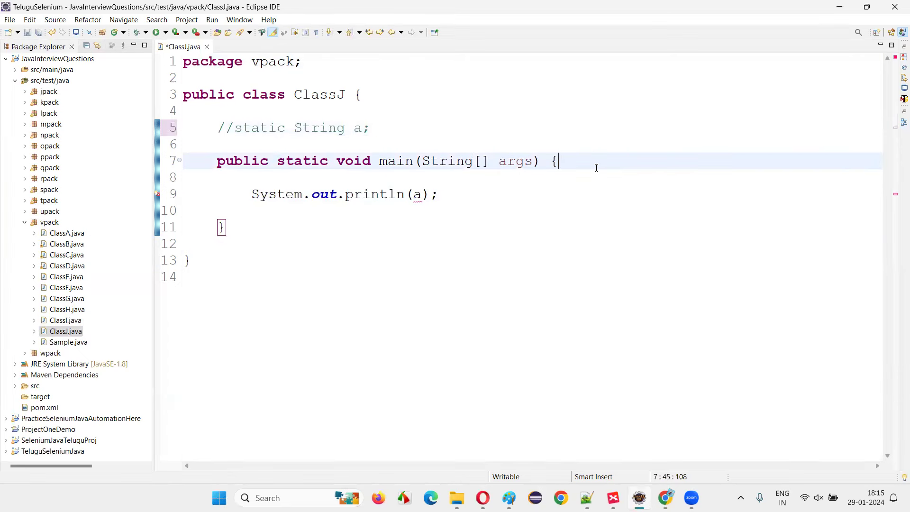
pyautogui.press('Return')
pyautogui.press('Return')
pyautogui.write('String a')
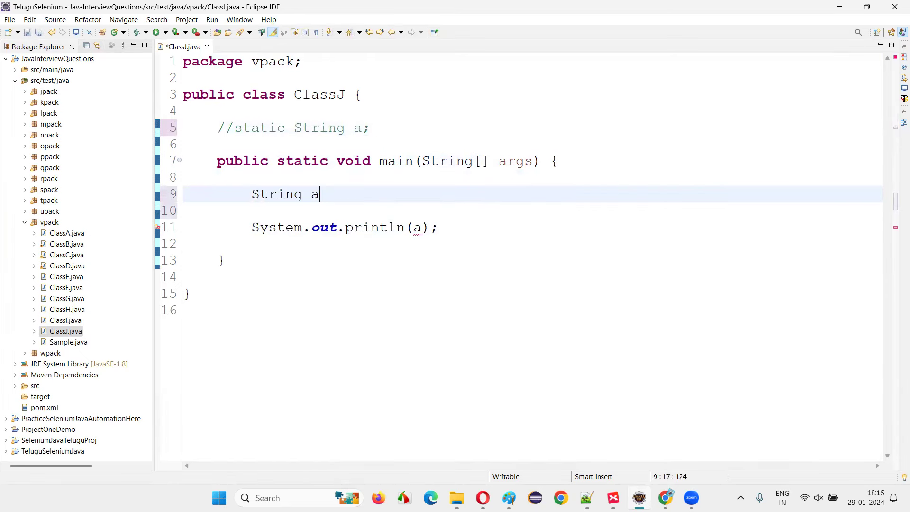
pyautogui.write(';')
pyautogui.click(688, 320)
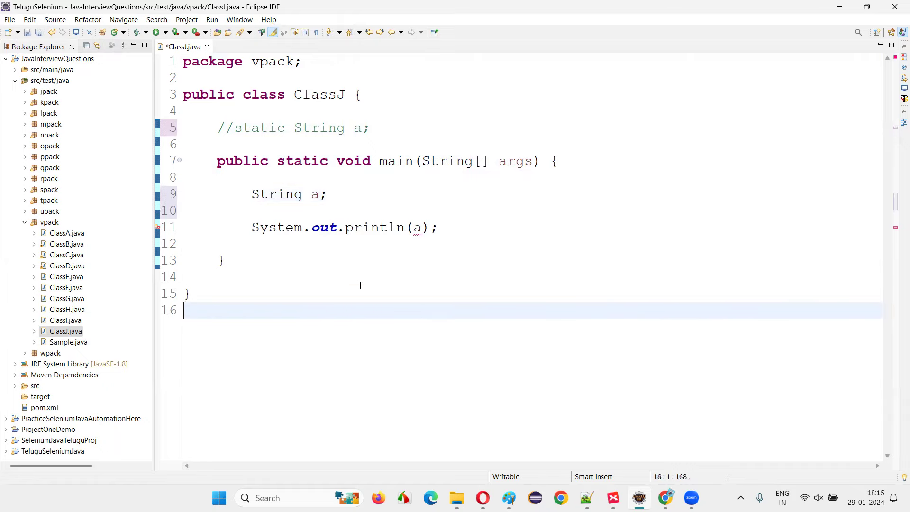
# - Compare the local String a; declaration with the commented-out static field
pyautogui.moveTo(252, 194); pyautogui.dragTo(328, 194)
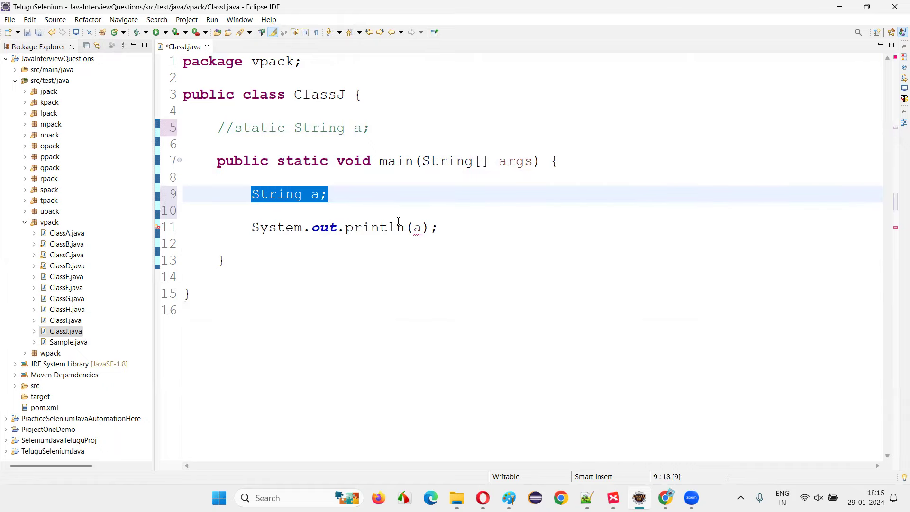
pyautogui.click(353, 277)
pyautogui.moveTo(252, 193); pyautogui.dragTo(328, 195)
pyautogui.moveTo(218, 128)
pyautogui.mouseDown()
pyautogui.moveTo(379, 124)
pyautogui.moveTo(207, 134)
pyautogui.mouseUp()
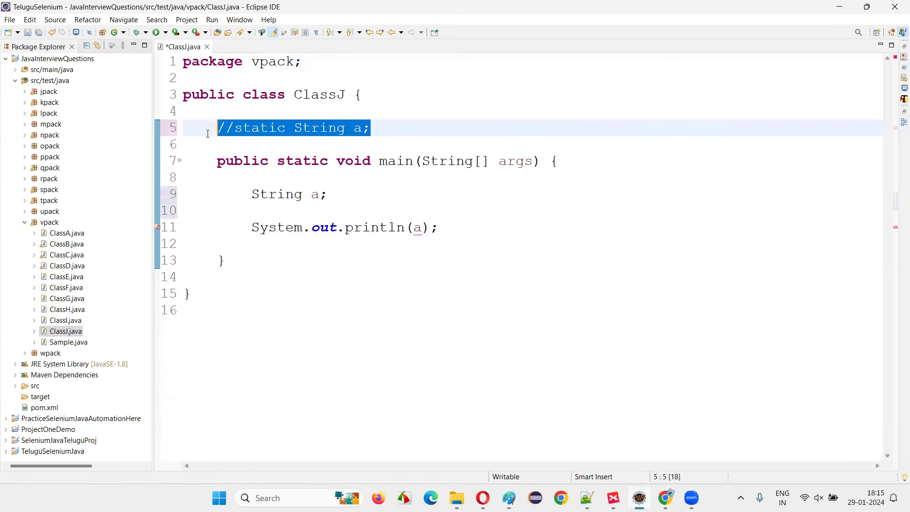
pyautogui.click(563, 215)
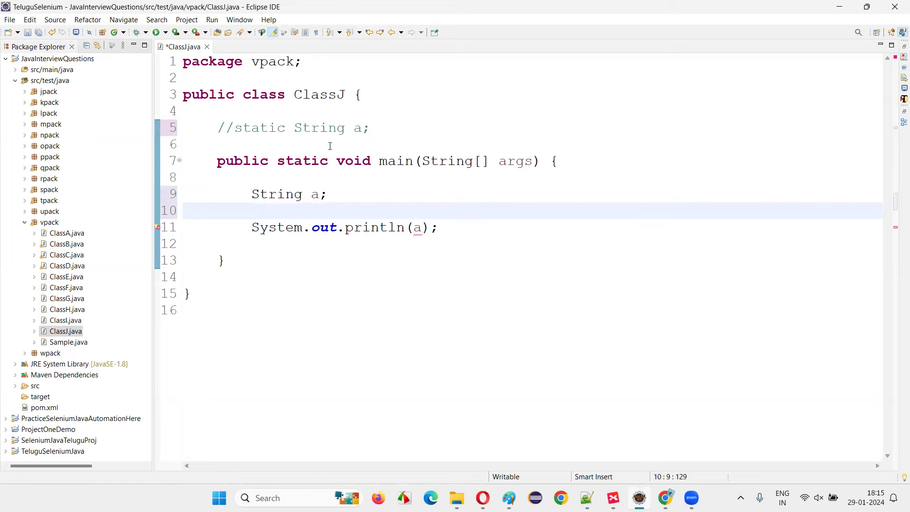
pyautogui.click(350, 128)
pyautogui.click(409, 135)
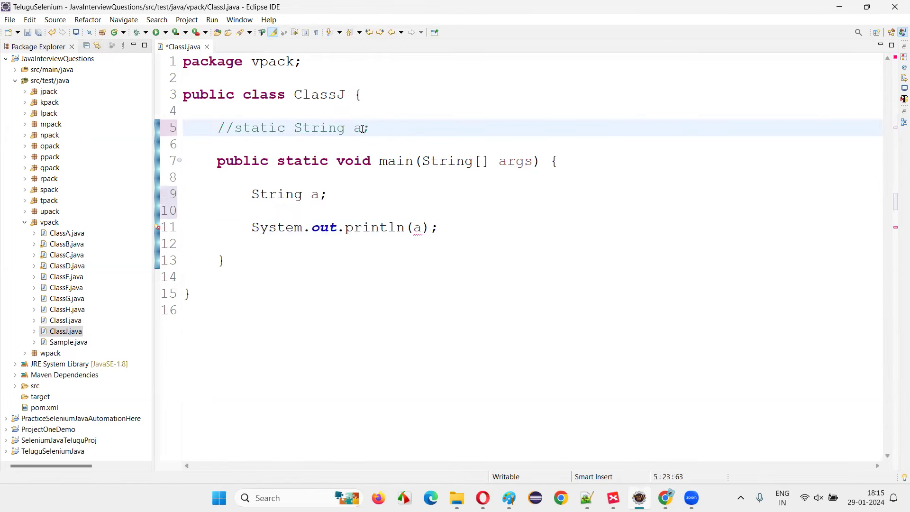
pyautogui.moveTo(407, 228); pyautogui.dragTo(562, 245)
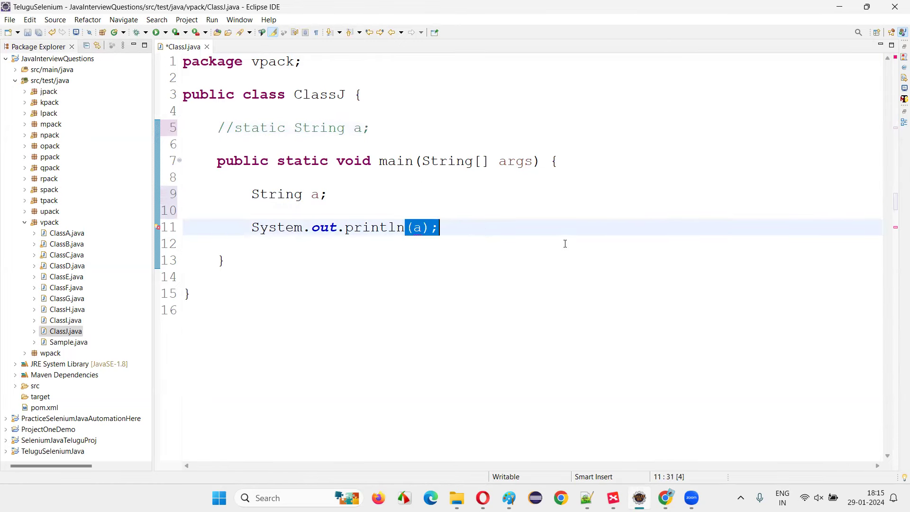
pyautogui.moveTo(317, 130); pyautogui.dragTo(467, 132)
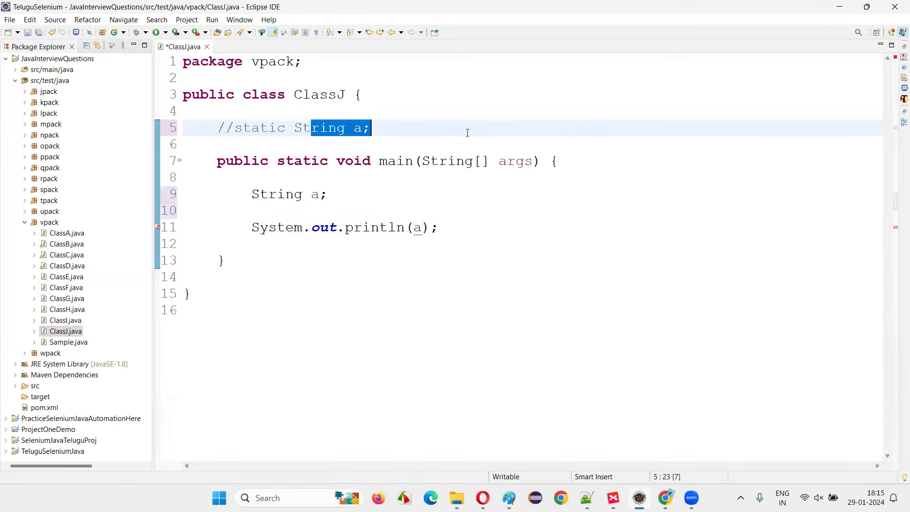
pyautogui.click(725, 249)
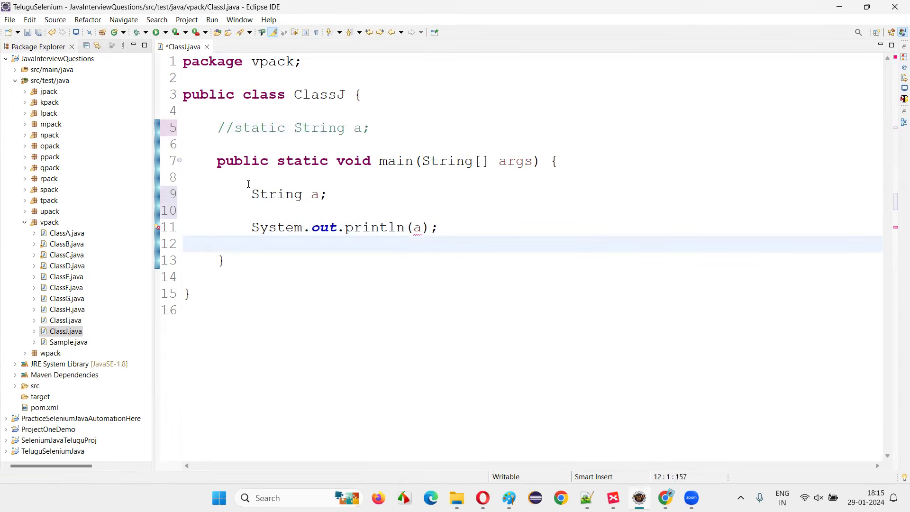
# - Show Eclipse's error that local variable a has not been initialized
pyautogui.moveTo(249, 187); pyautogui.dragTo(370, 181)
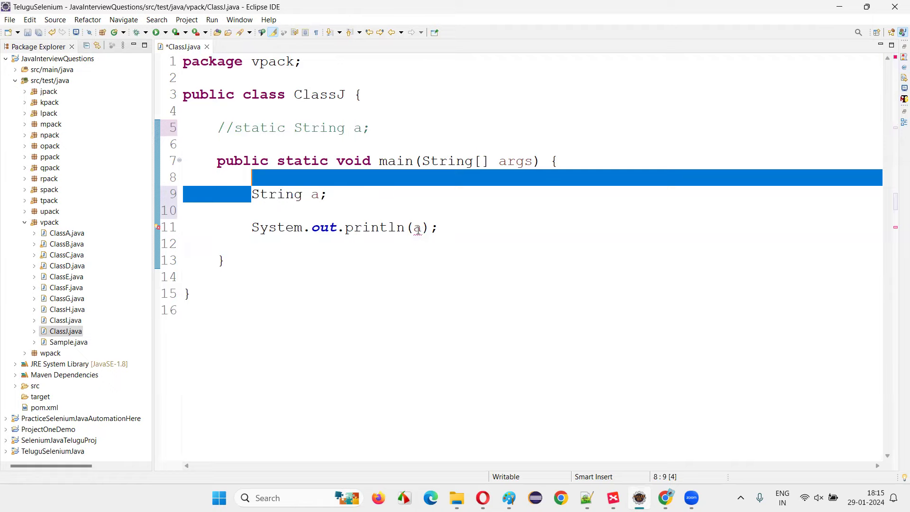
pyautogui.moveTo(455, 245); pyautogui.dragTo(577, 251)
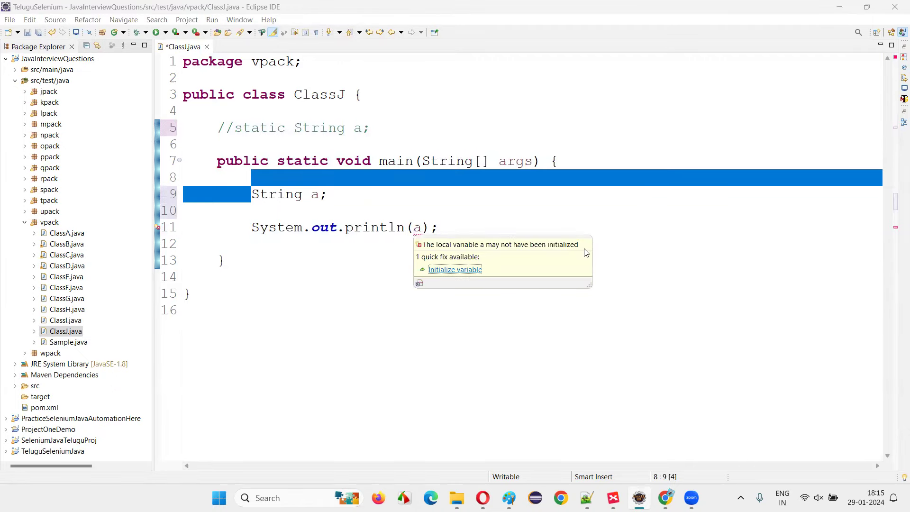
pyautogui.moveTo(529, 245); pyautogui.dragTo(591, 245)
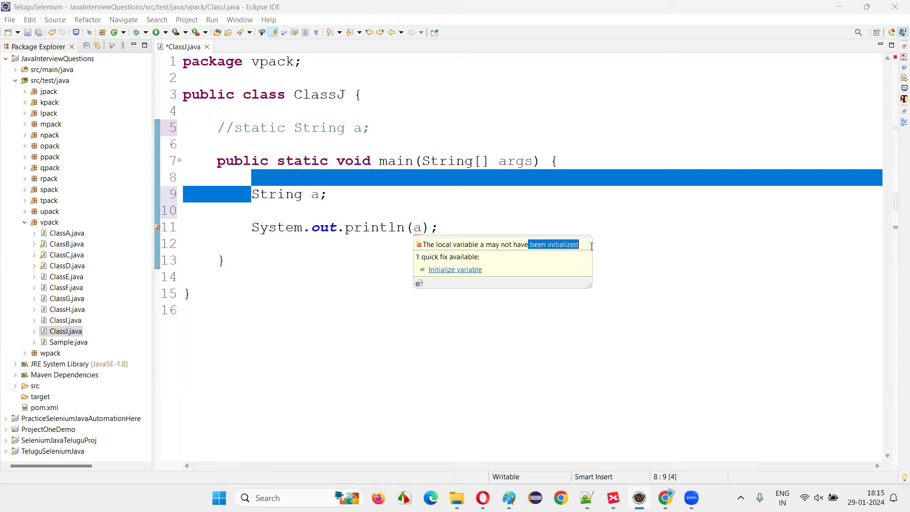
pyautogui.click(311, 259)
# - Delete the local declaration, uncomment static String a;, and return to XMind
pyautogui.moveTo(253, 193); pyautogui.dragTo(327, 194)
pyautogui.press('BackSpace')
pyautogui.press('BackSpace')
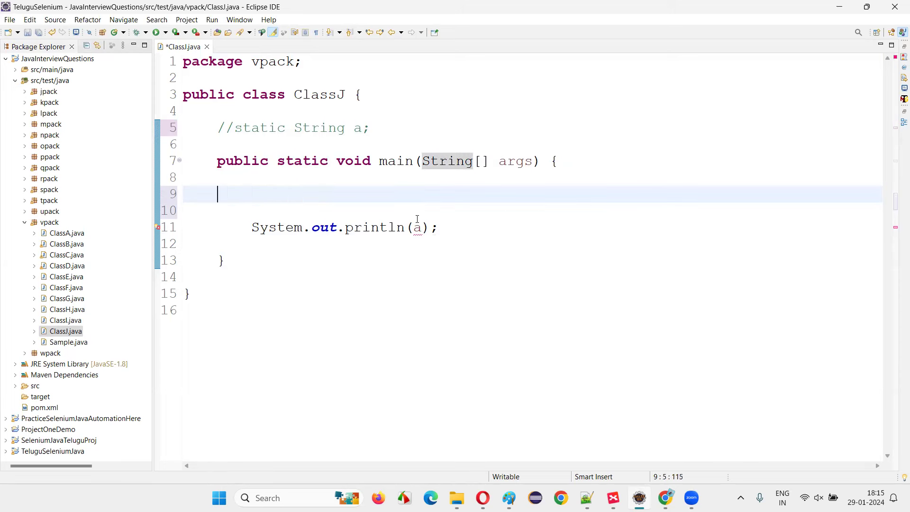
pyautogui.press('BackSpace')
pyautogui.press('BackSpace')
pyautogui.press('BackSpace')
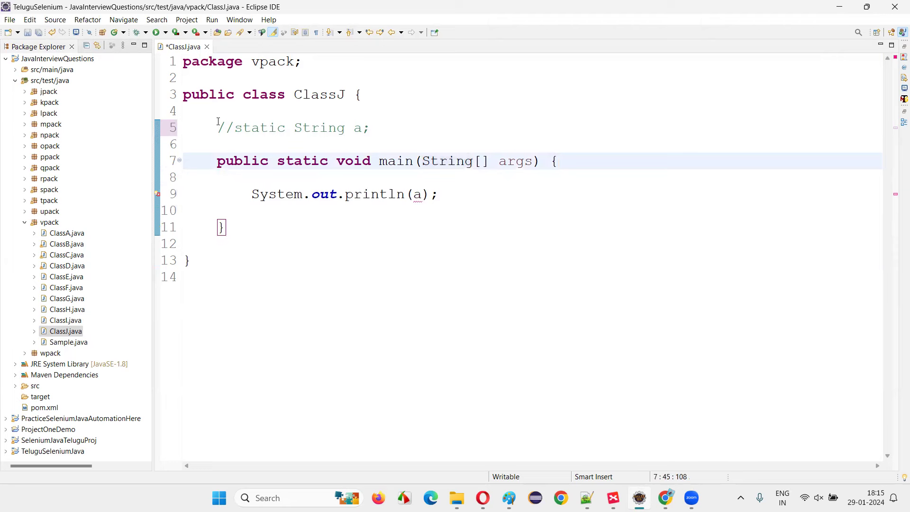
pyautogui.doubleClick(219, 126)
pyautogui.press('Delete')
pyautogui.click(361, 255)
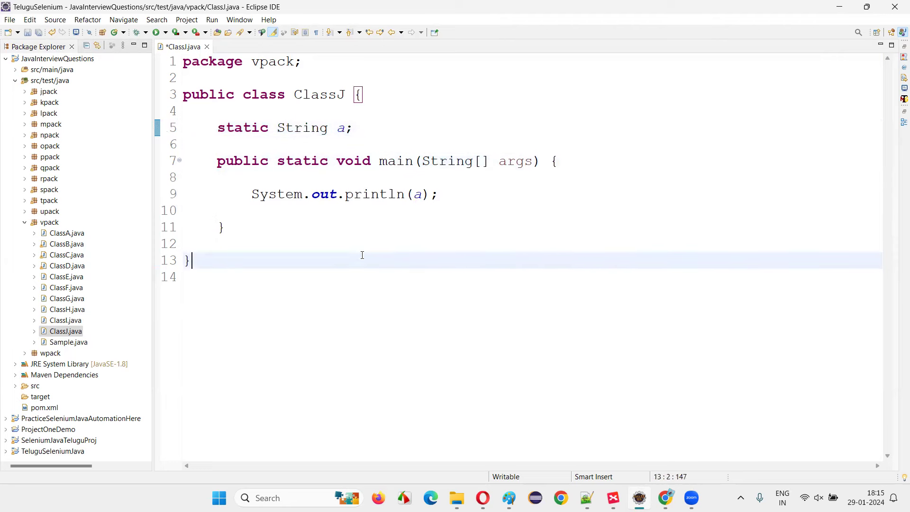
pyautogui.hotkey('alt', 'Tab')
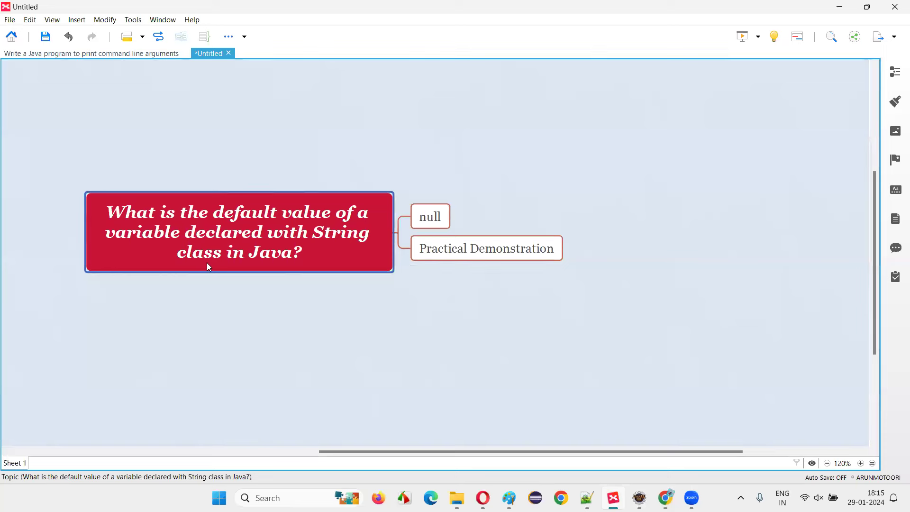
pyautogui.click(441, 217)
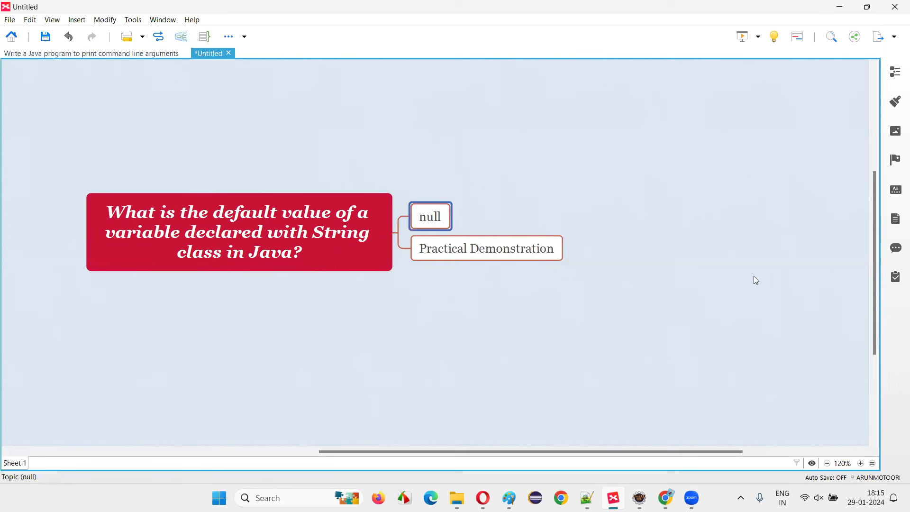
pyautogui.click(318, 253)
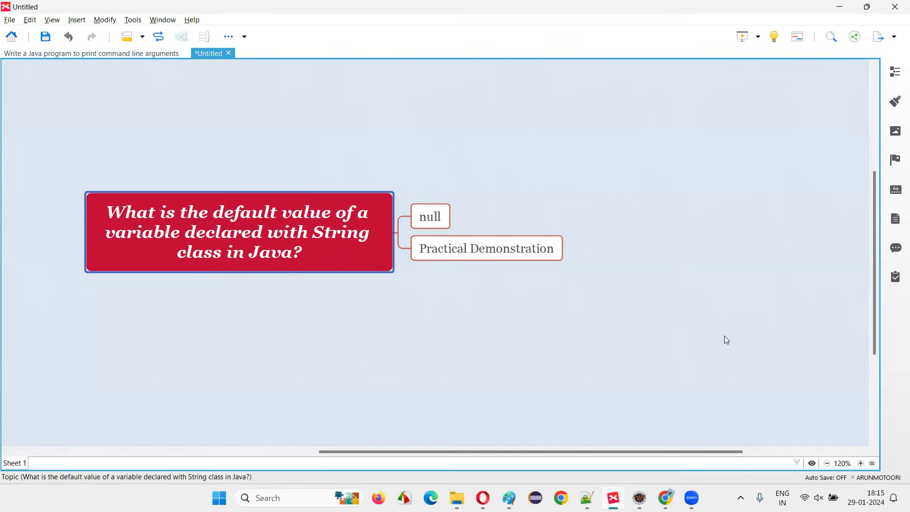
pyautogui.click(555, 252)
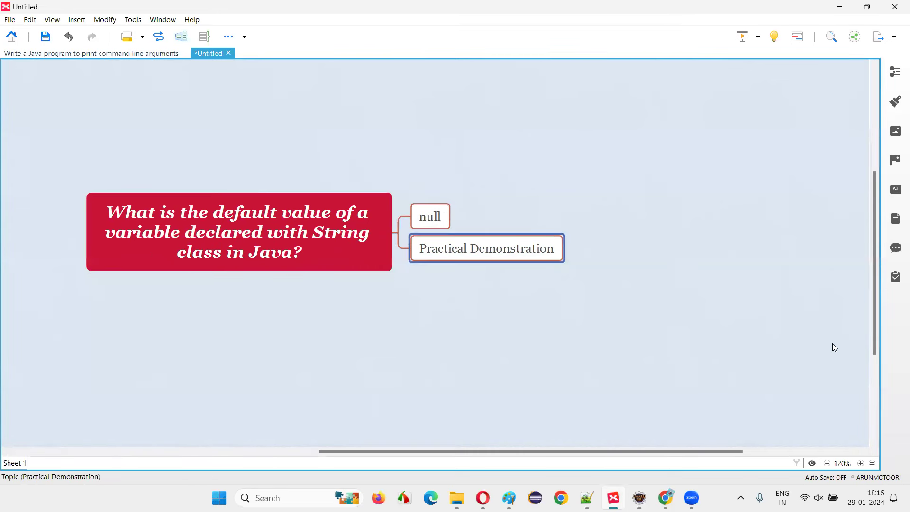
pyautogui.click(755, 343)
pyautogui.click(526, 256)
pyautogui.click(316, 237)
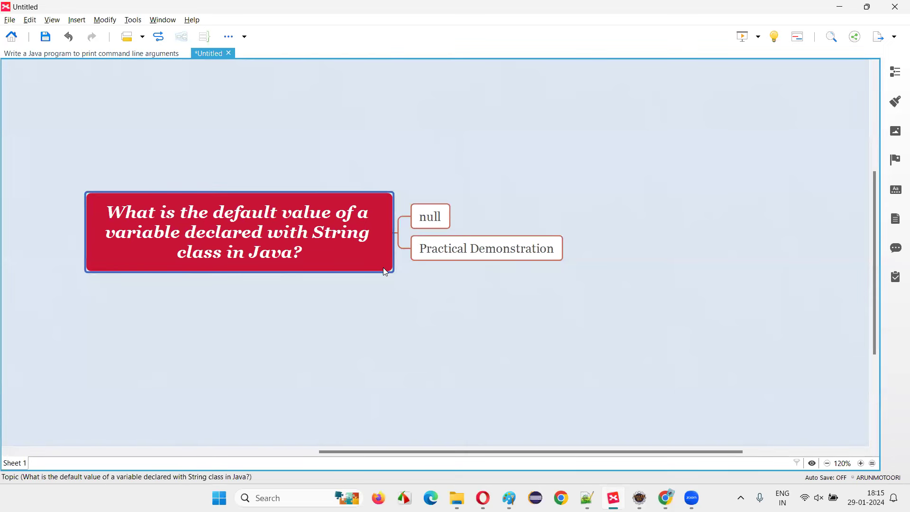